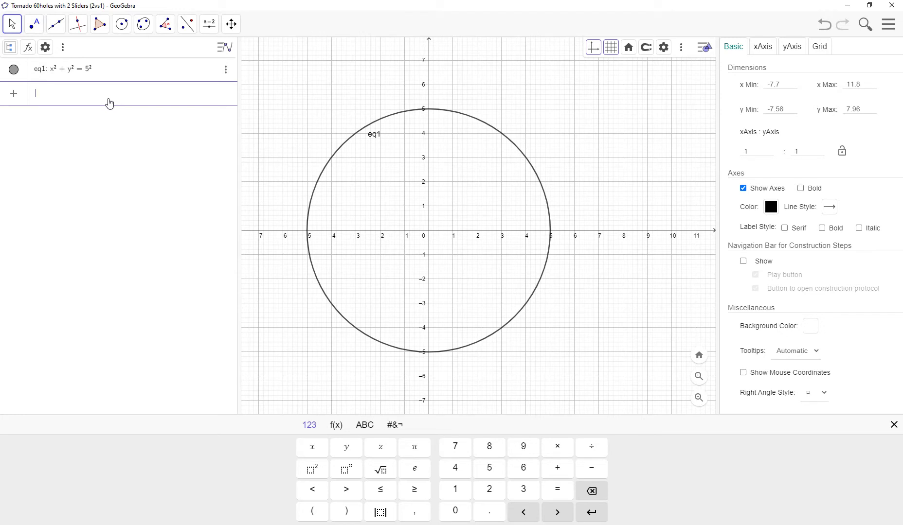
text(A)
text(=()
text(0,-5)
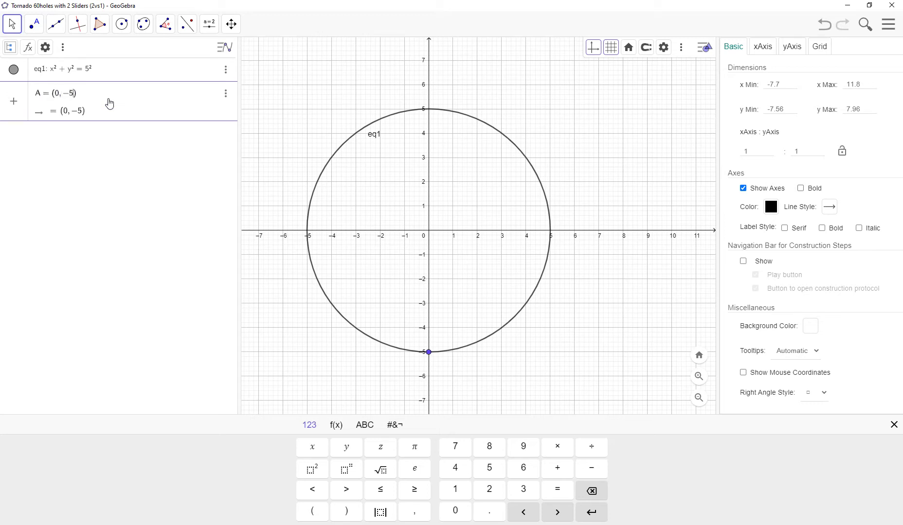
key(Return)
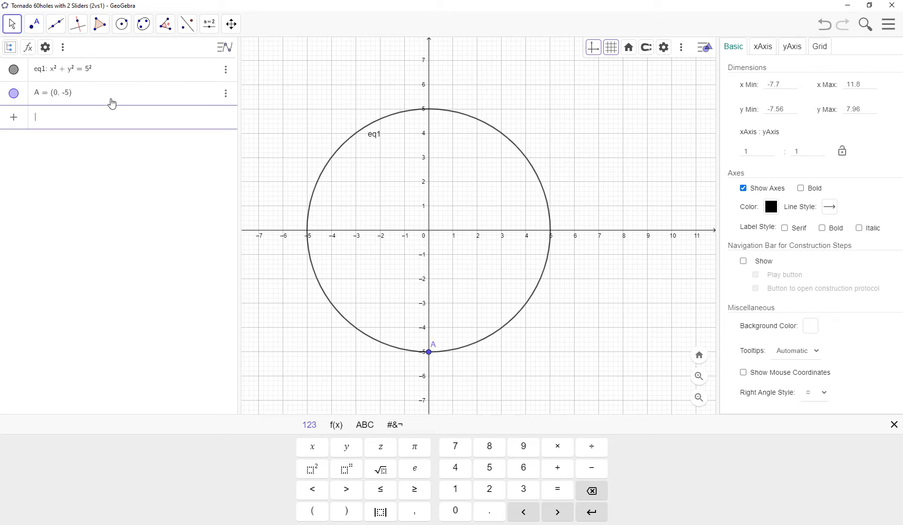
click(226, 94)
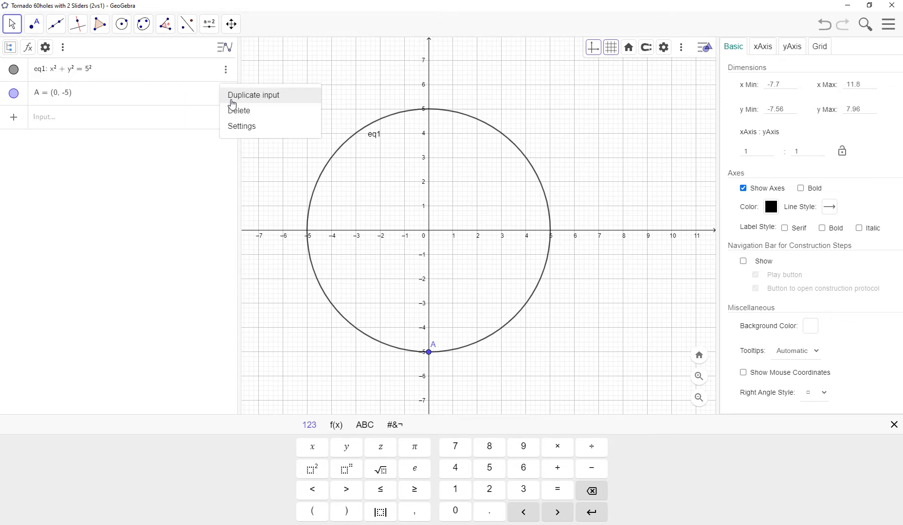
click(239, 111)
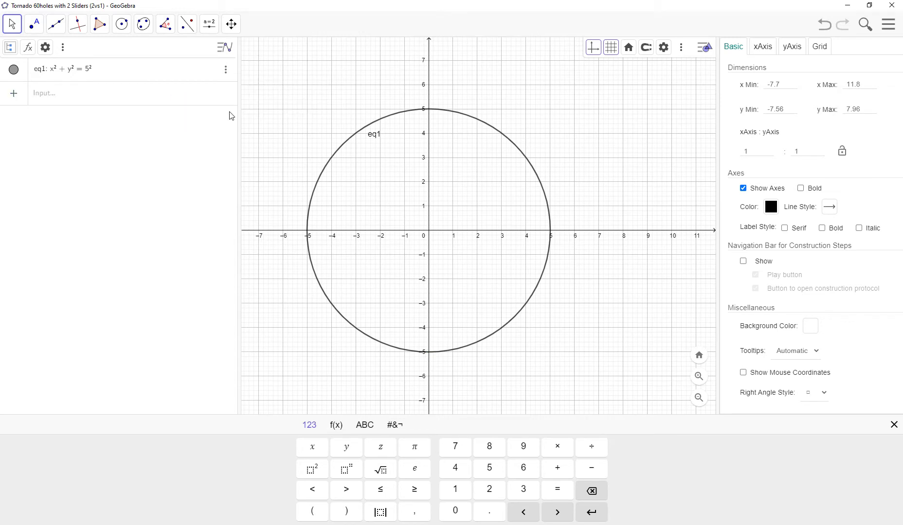
- Place a point where the circle crosses the negative y-axis, and define B = Rotate(A, 120°)
click(33, 28)
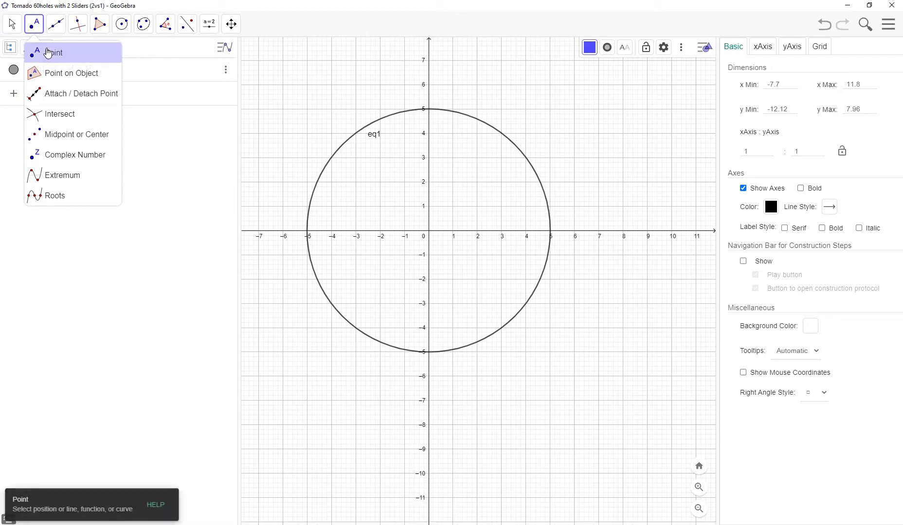
click(429, 352)
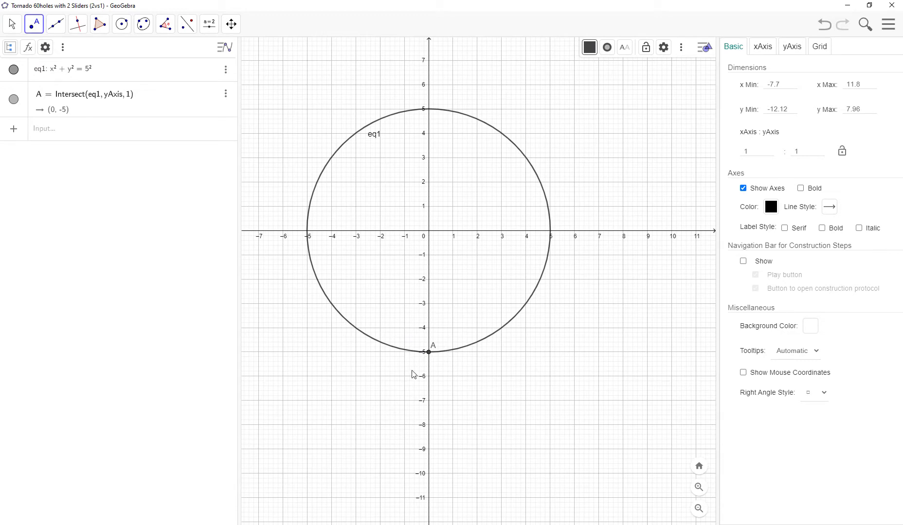
click(133, 130)
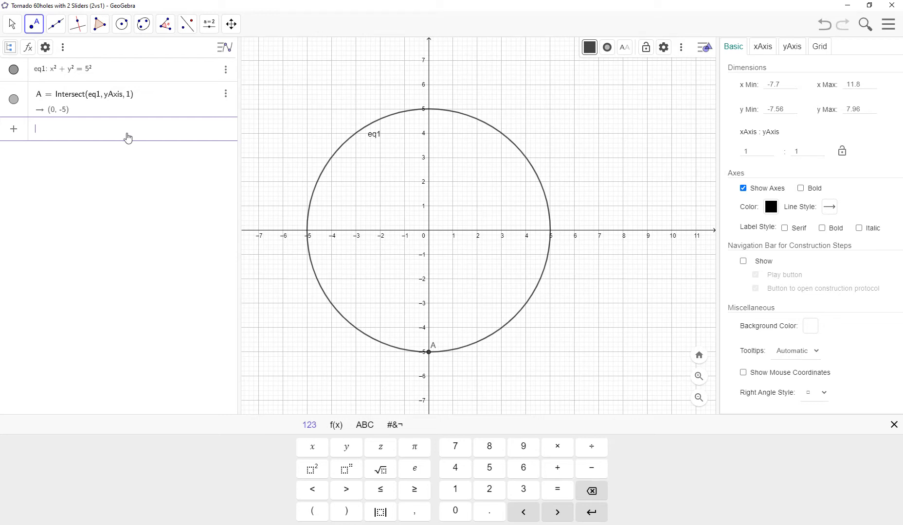
click(108, 138)
text(B = Rotate(A, 120)
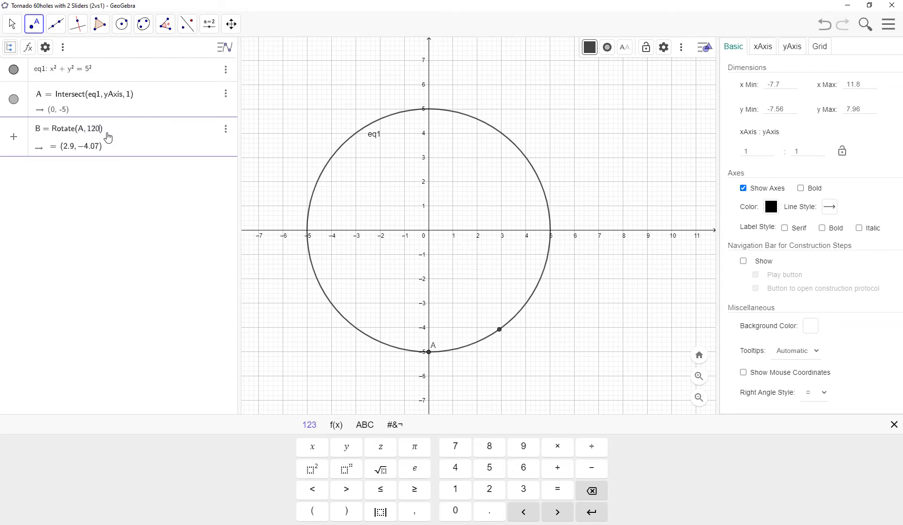
click(336, 425)
click(594, 452)
key(Return)
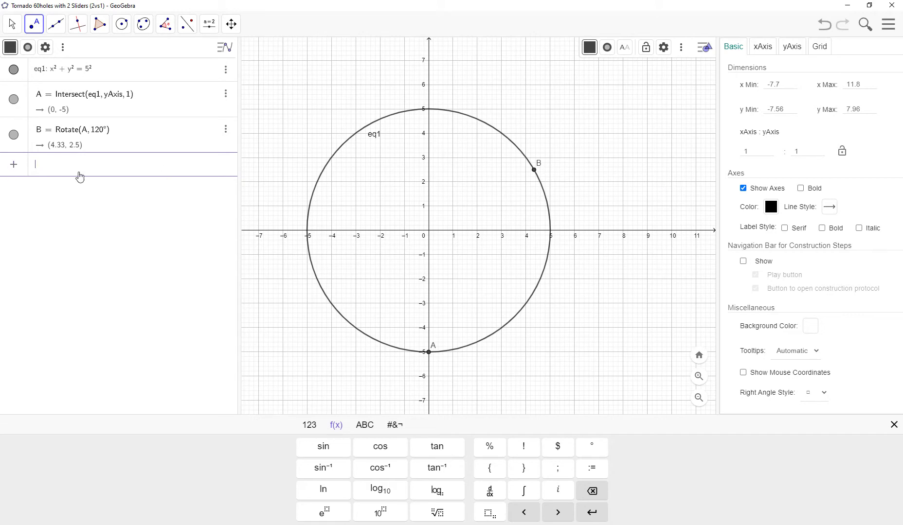
- Define a third point on the circle as C = Rotate(A, 240°)
text(C = Rotate)
text((A, )
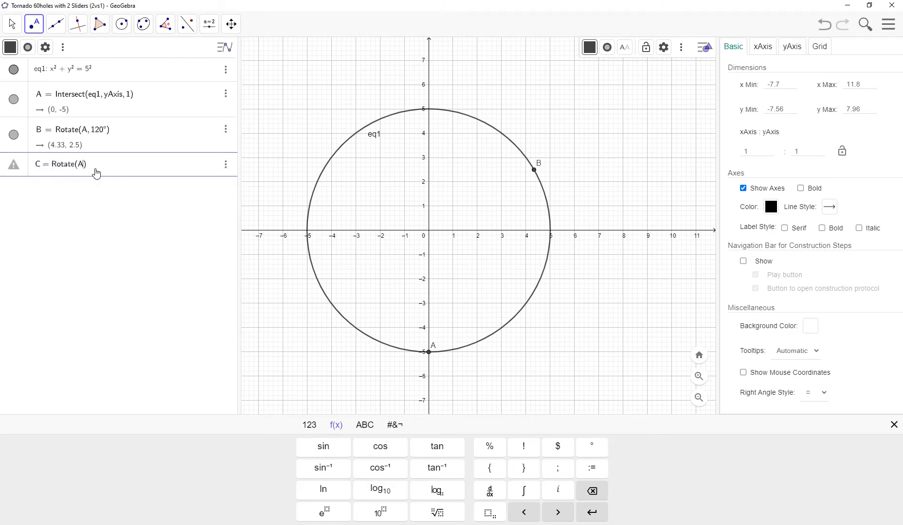
text(240)
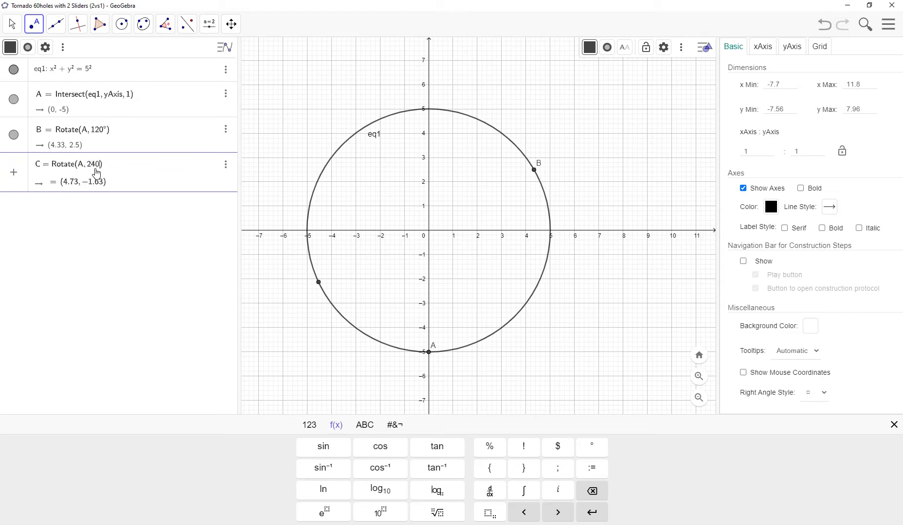
click(593, 448)
key(Return)
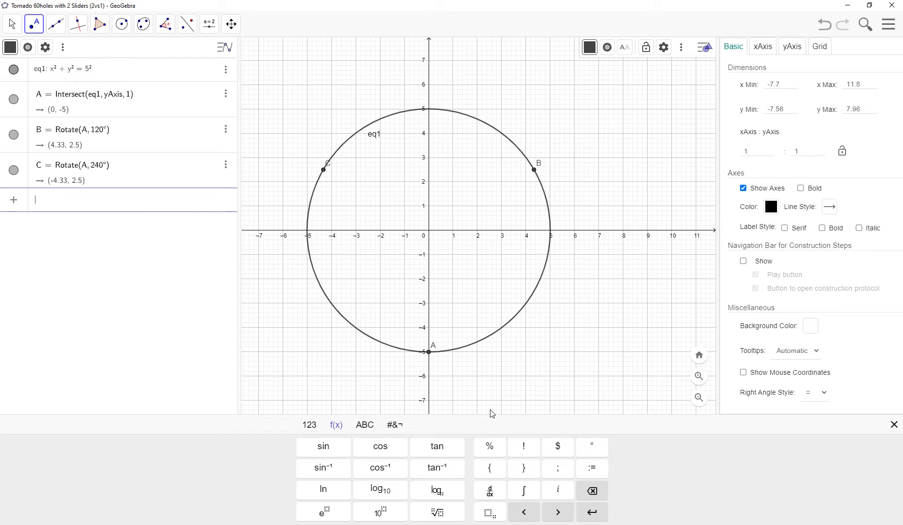
- Create a number slider a above and left of the circle, with minimum 0, maximum 60 and increment 1
click(111, 208)
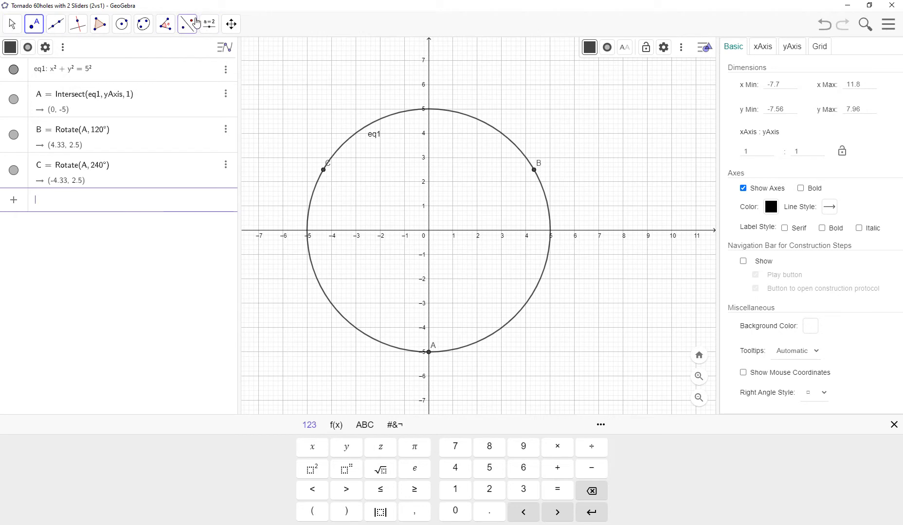
click(210, 24)
click(228, 52)
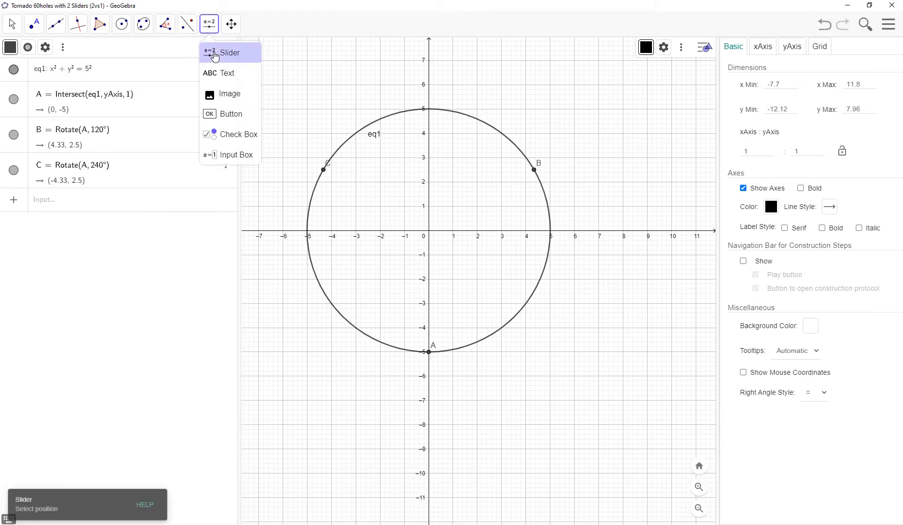
click(265, 64)
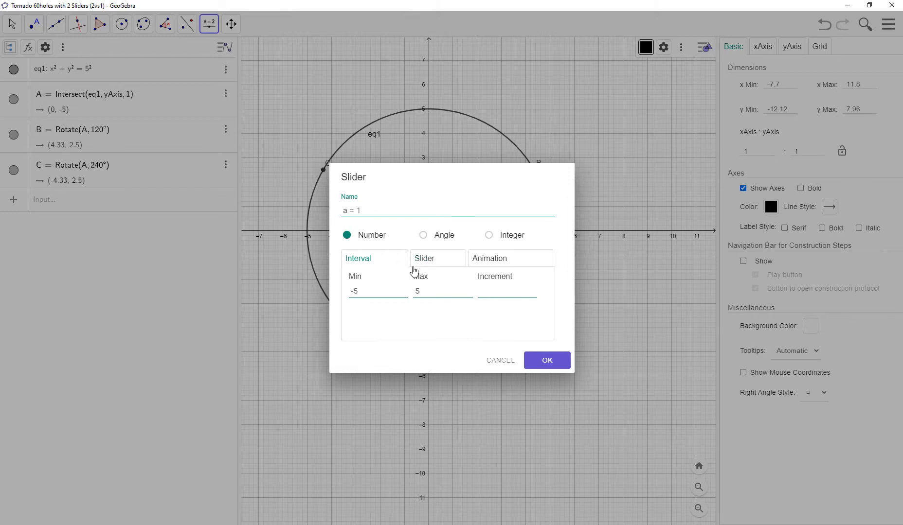
click(367, 292)
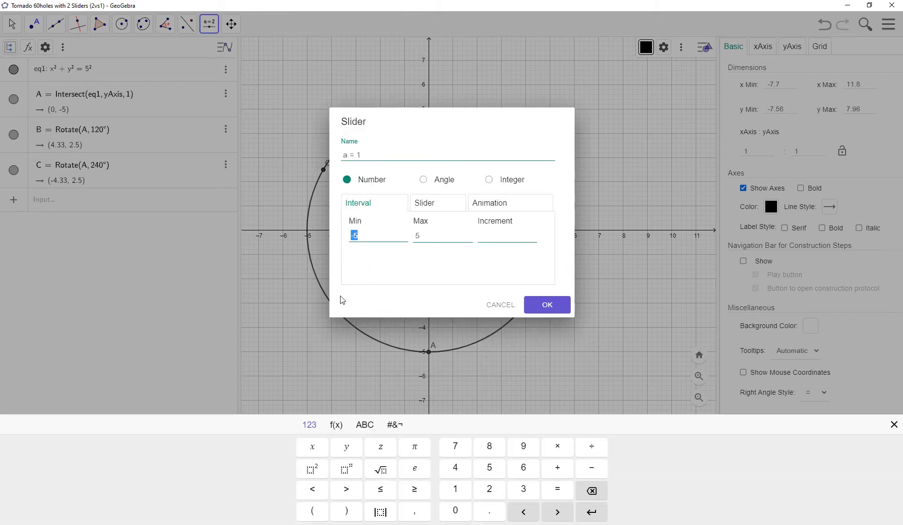
text(0)
click(440, 235)
text(60)
text(1)
key(Return)
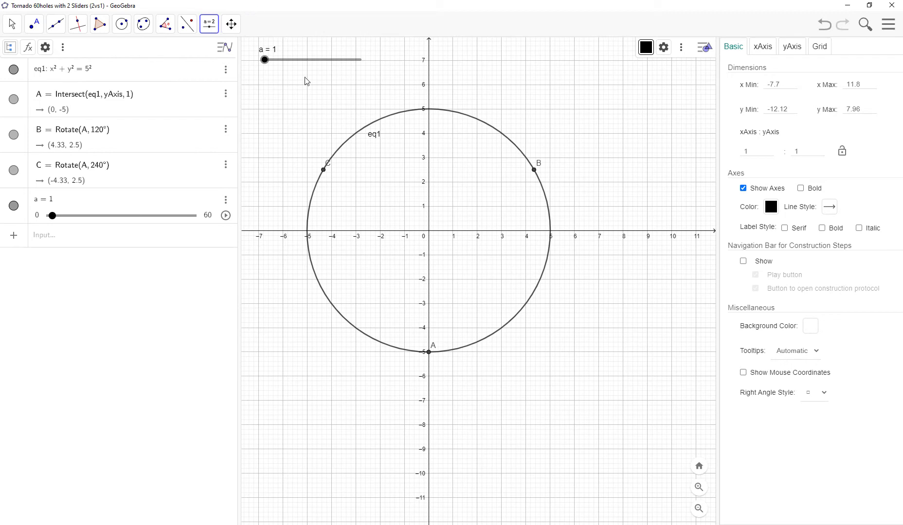
- Define a slider-driven point Aa = Rotate(A, 360°/60 a)
click(128, 244)
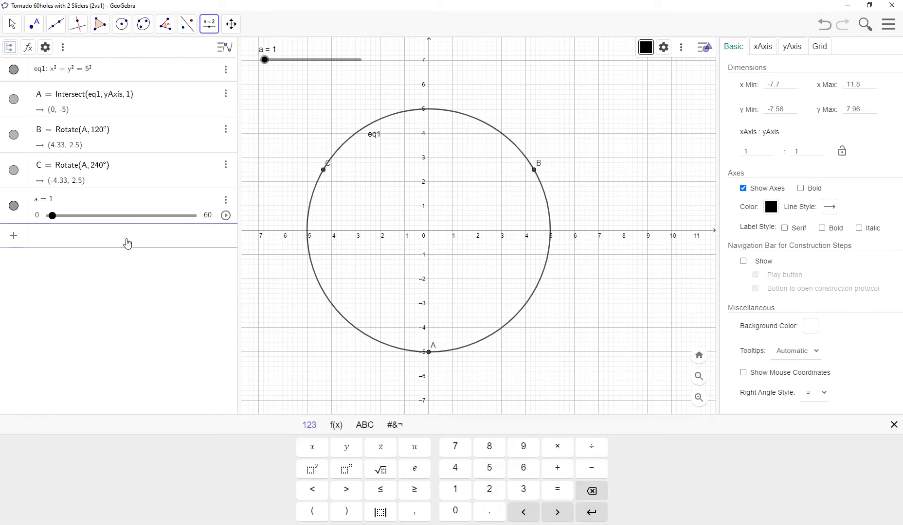
text(Aa = Rotate(A,)
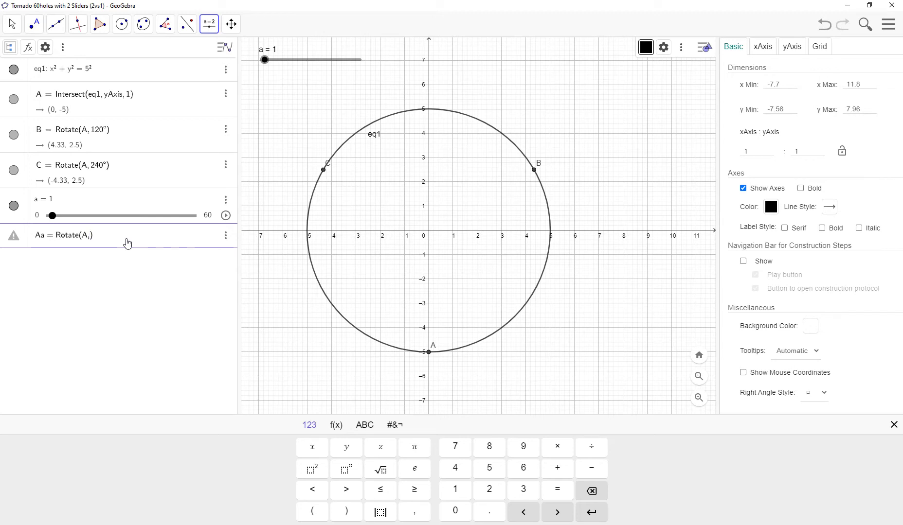
text(360)
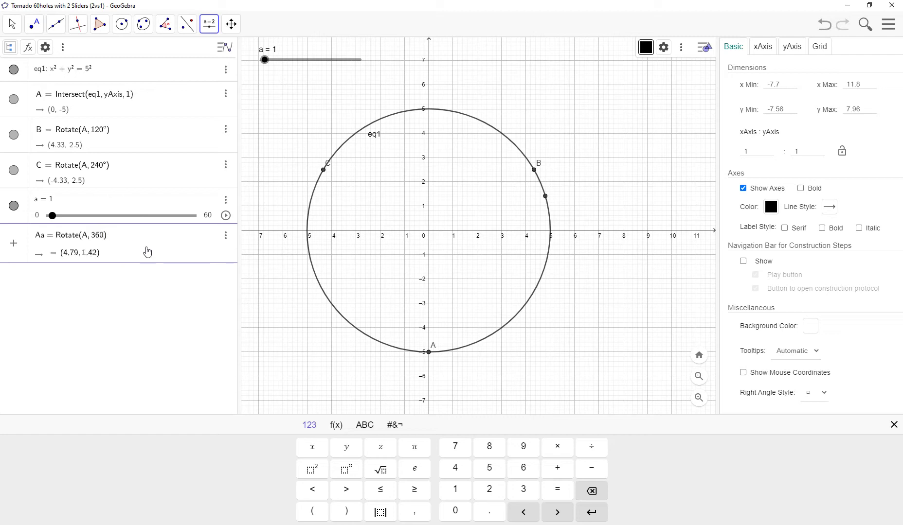
click(336, 425)
click(592, 449)
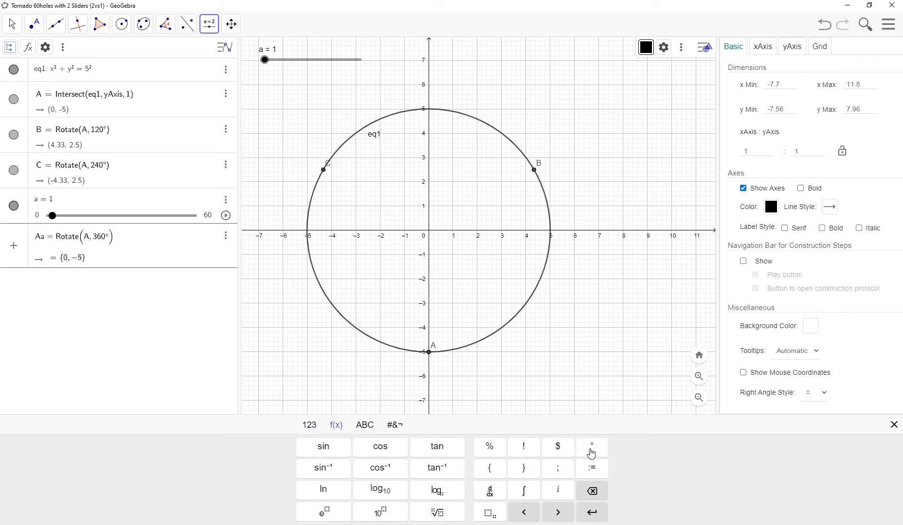
text(/0)
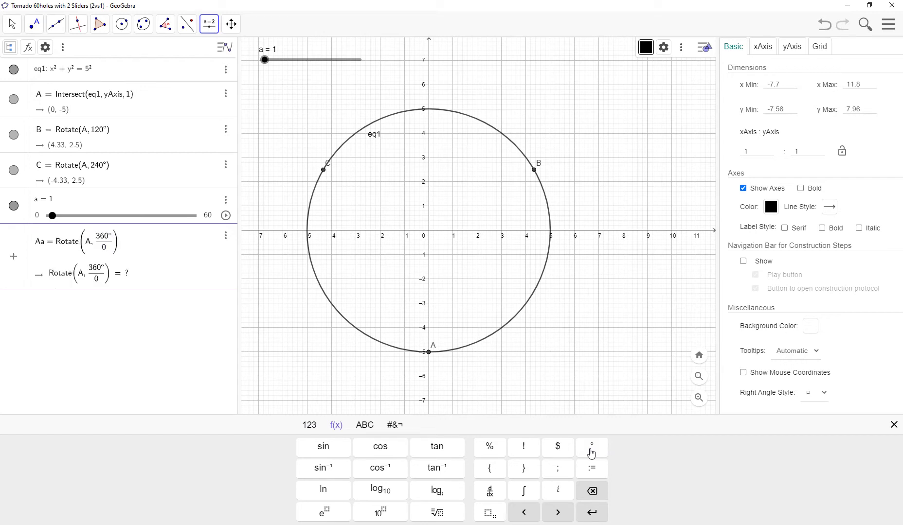
key(BackSpace)
text(60)
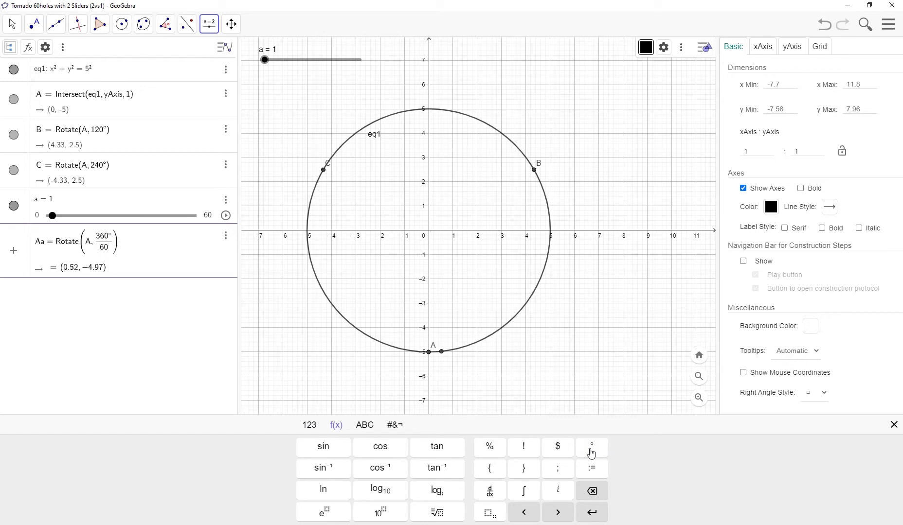
key(Right)
text(a)
key(Return)
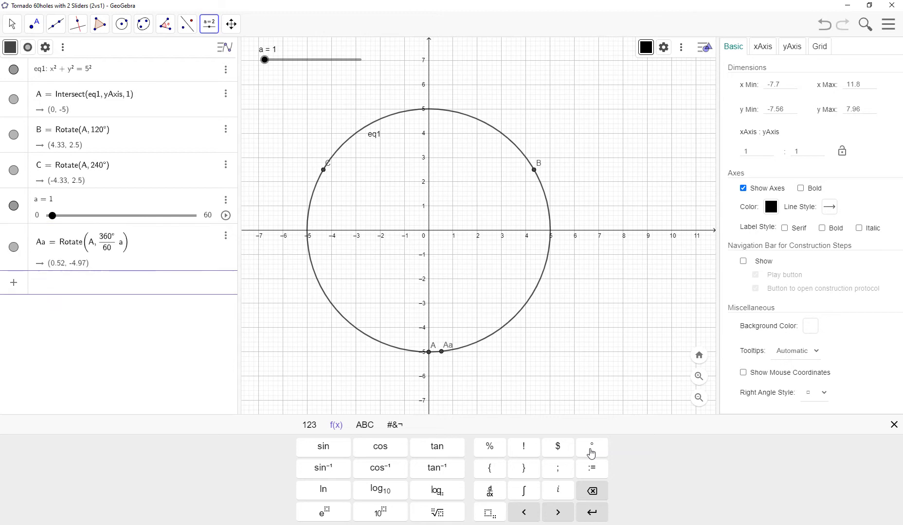
- Hide point Aa and cancel the new slider dialog
click(14, 247)
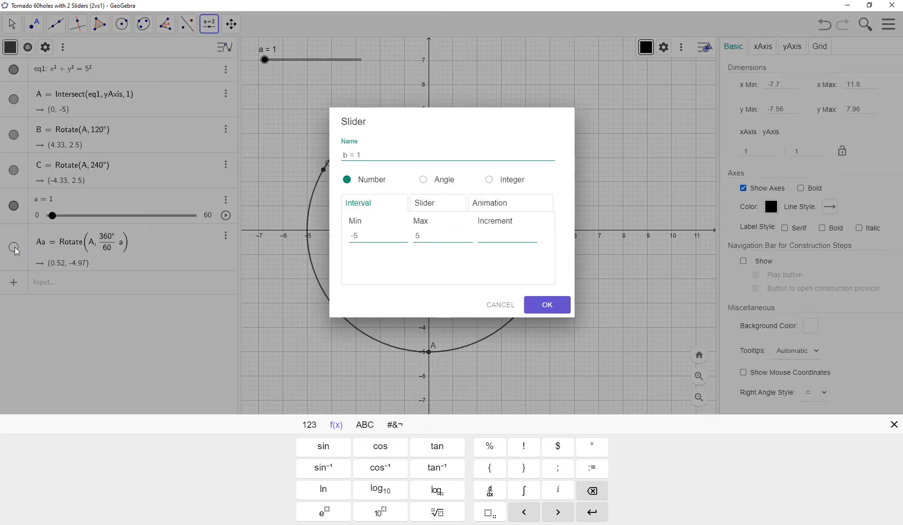
click(501, 305)
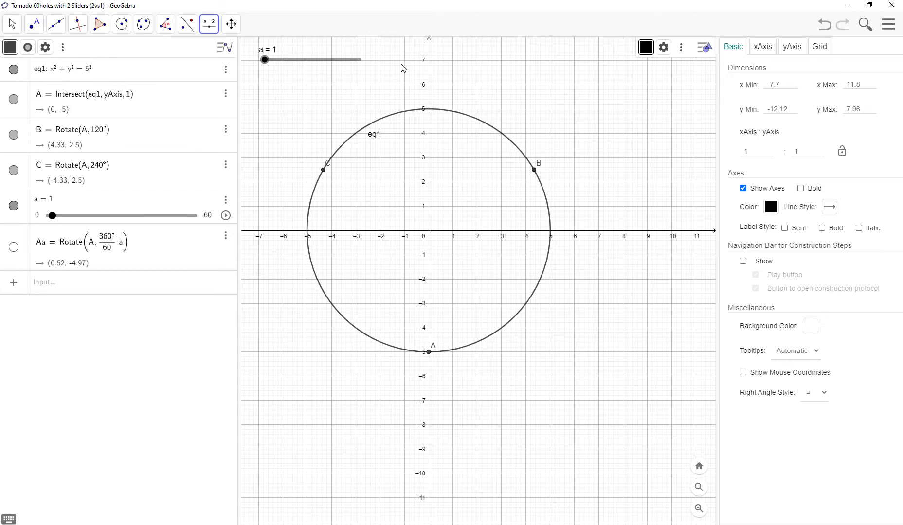
- Switch to the Move tool, show point Aa again and colour it red
click(10, 26)
click(42, 63)
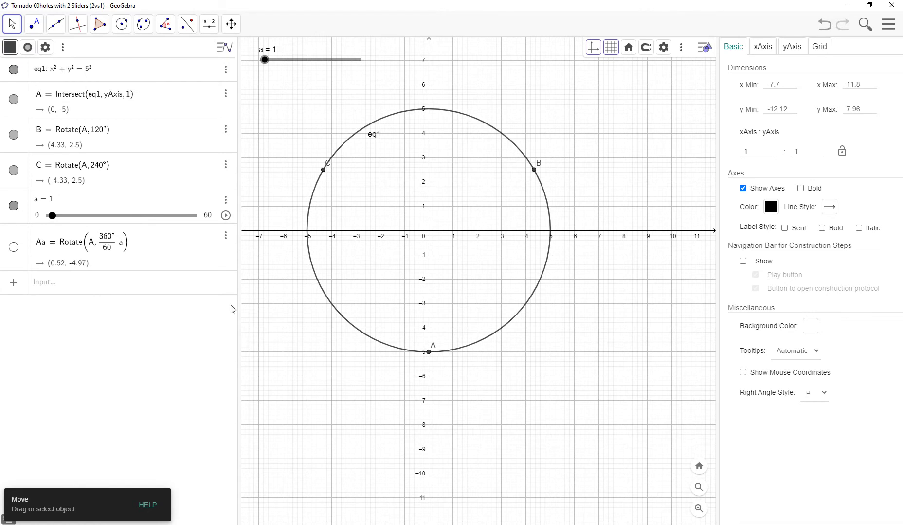
click(14, 247)
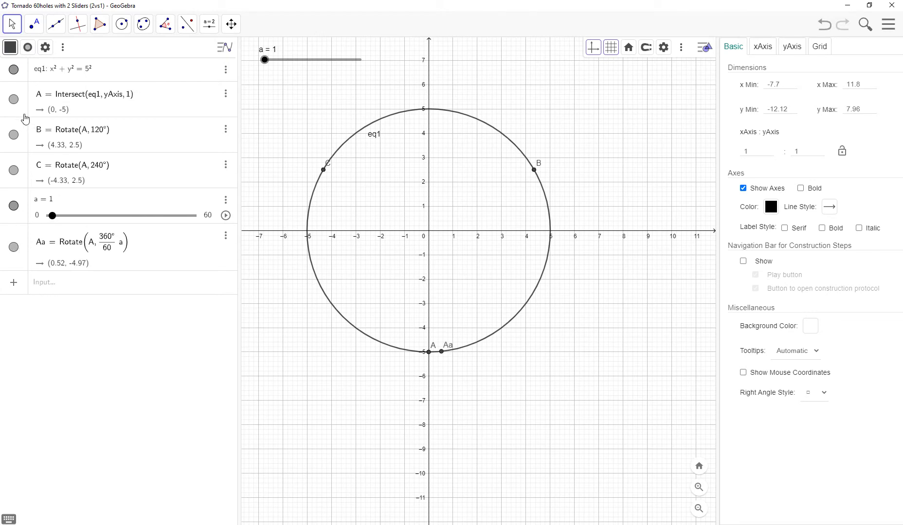
click(11, 48)
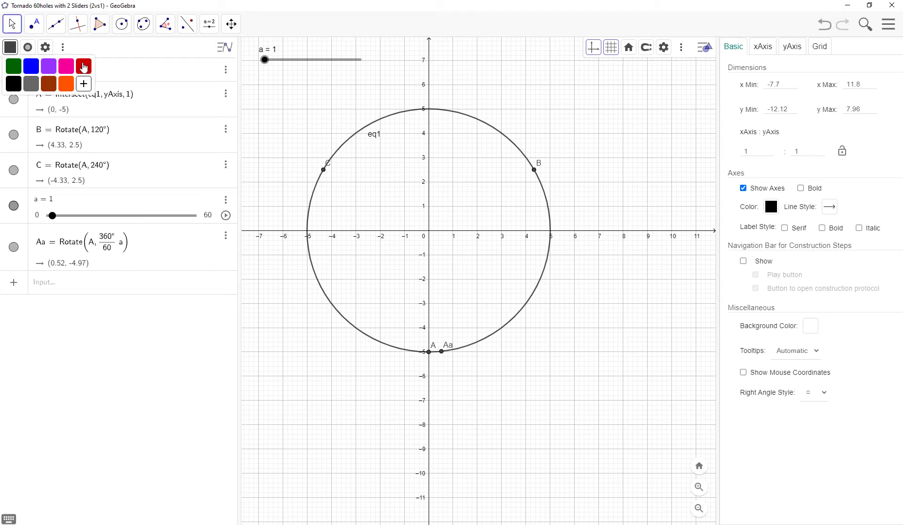
click(84, 68)
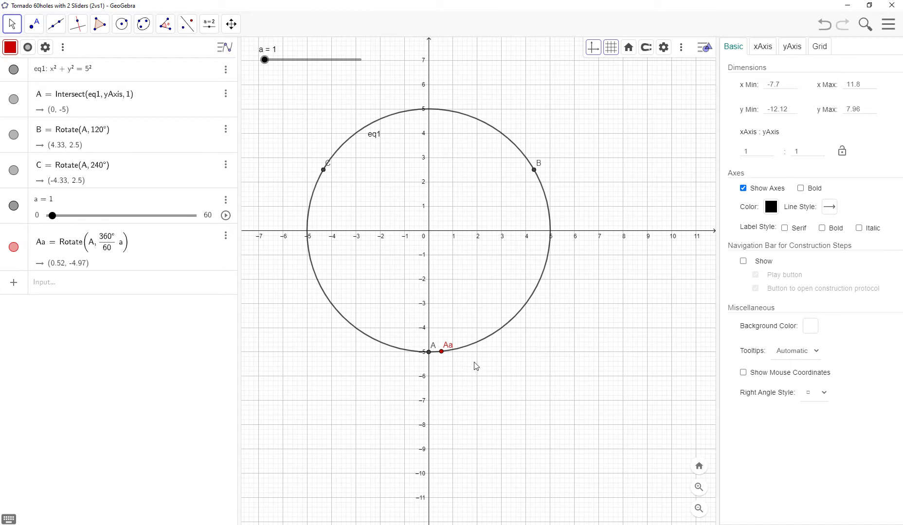
- Set slider a to 0
drag(52, 216, 5, 263)
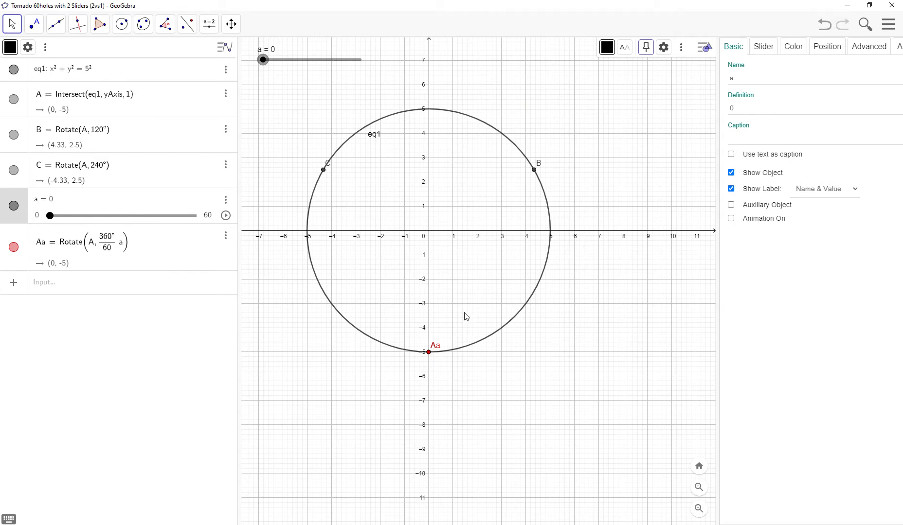
- Define a point Ab = Rotate(Aa, 120°)
click(181, 286)
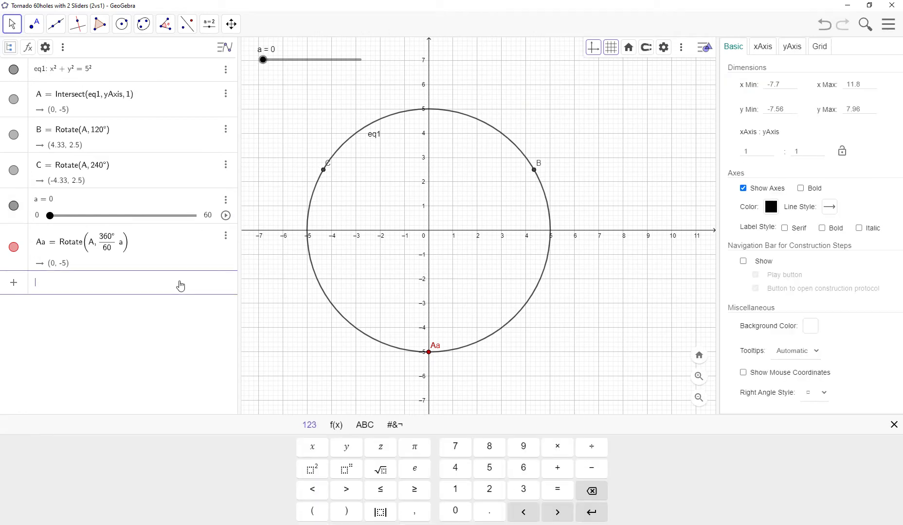
text(Ab )
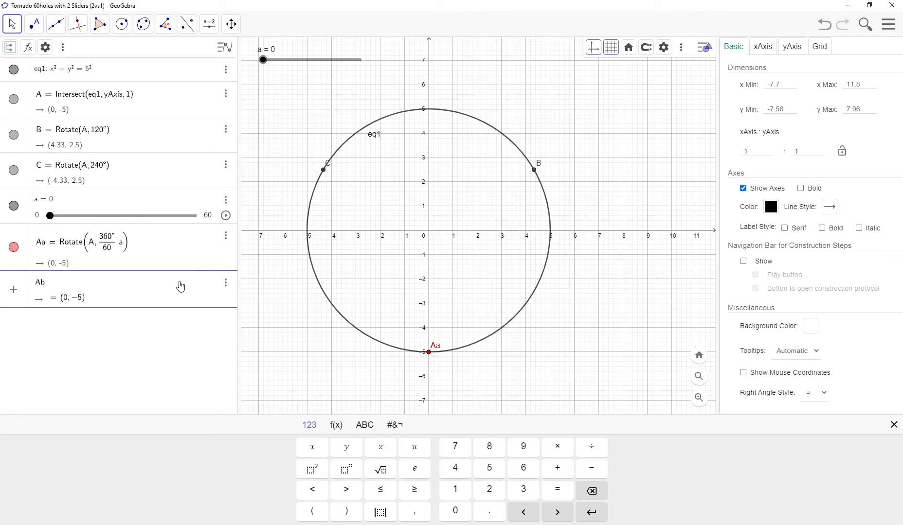
text(= Rotate)
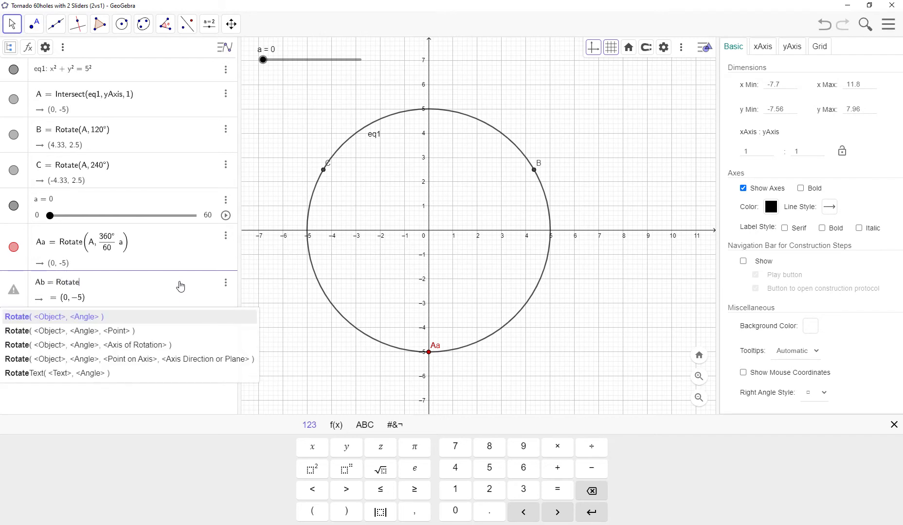
text((Aa, 120)
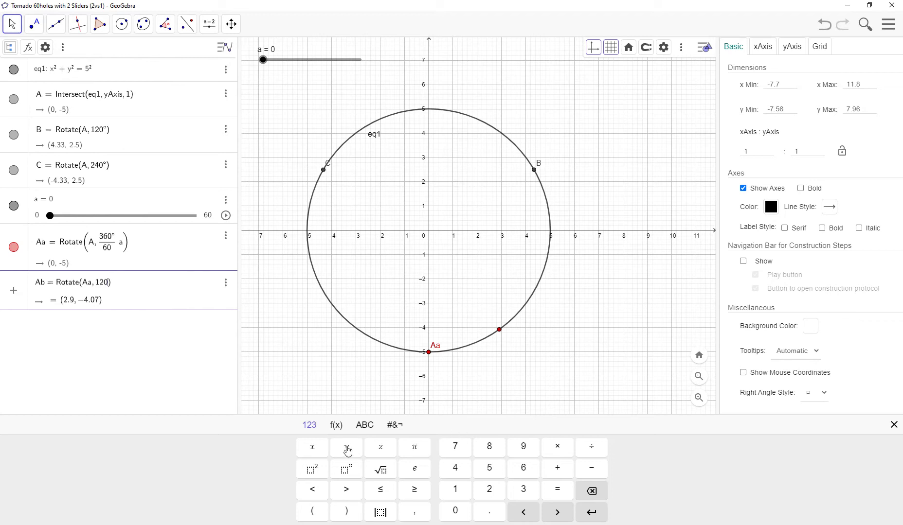
click(337, 426)
click(590, 448)
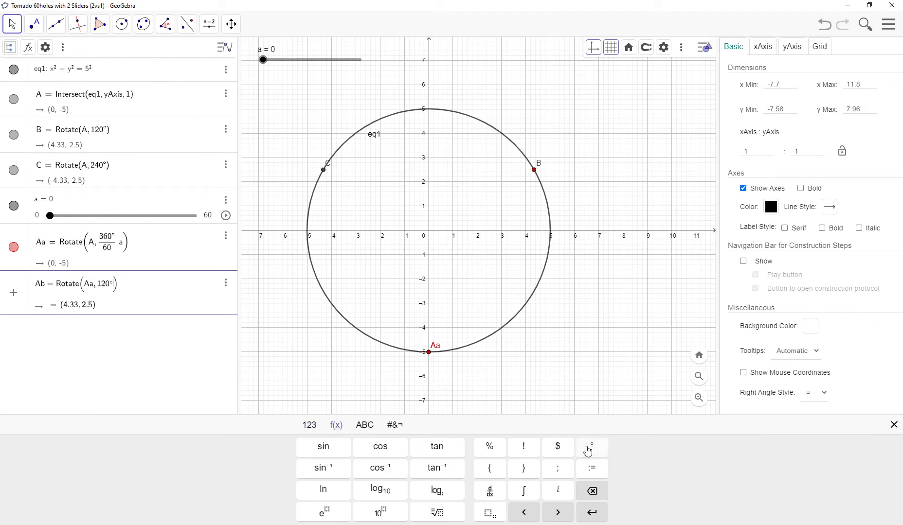
key(Return)
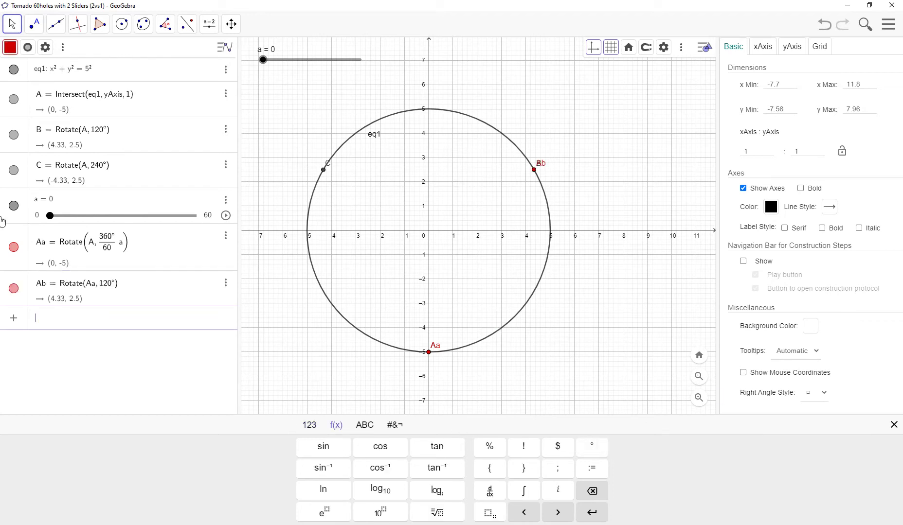
- Run slider a up to 31 and back to 0 to check how points Aa and Ab move around the circle
click(51, 217)
drag(52, 220, 124, 224)
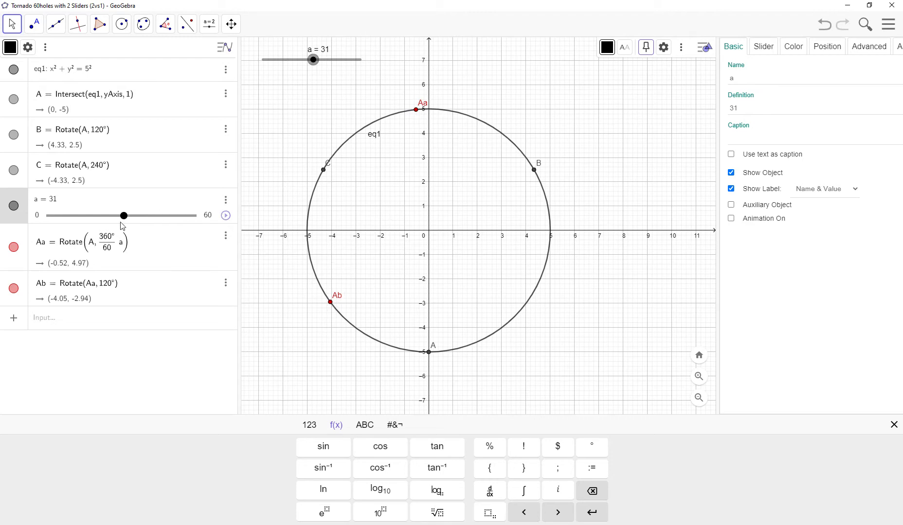
drag(124, 215, 48, 221)
click(117, 326)
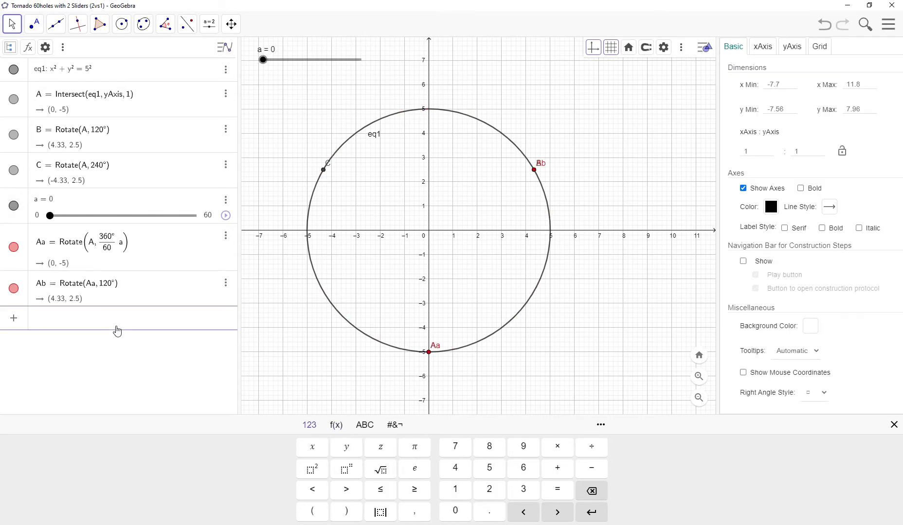
- Try to connect Aa and Ab with a segment while slider a is at 0, and delete that segment
click(57, 26)
click(77, 83)
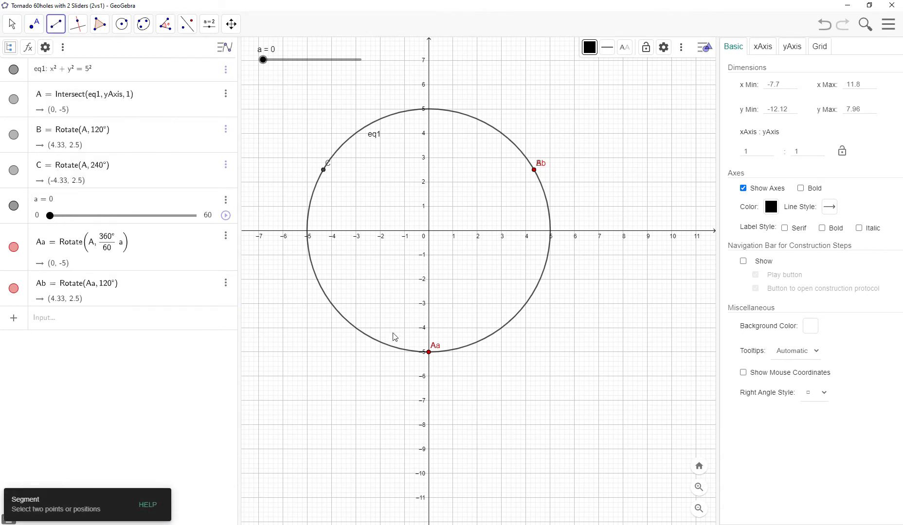
click(429, 353)
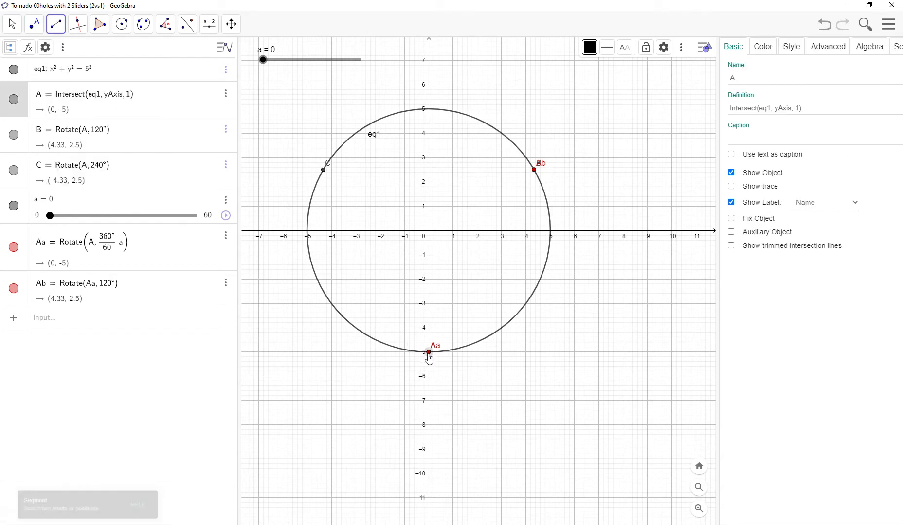
click(533, 171)
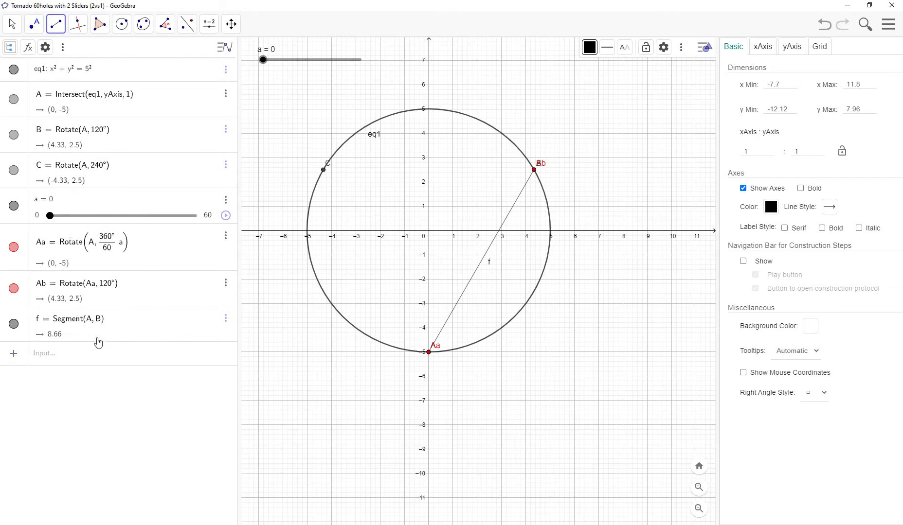
click(226, 318)
click(249, 354)
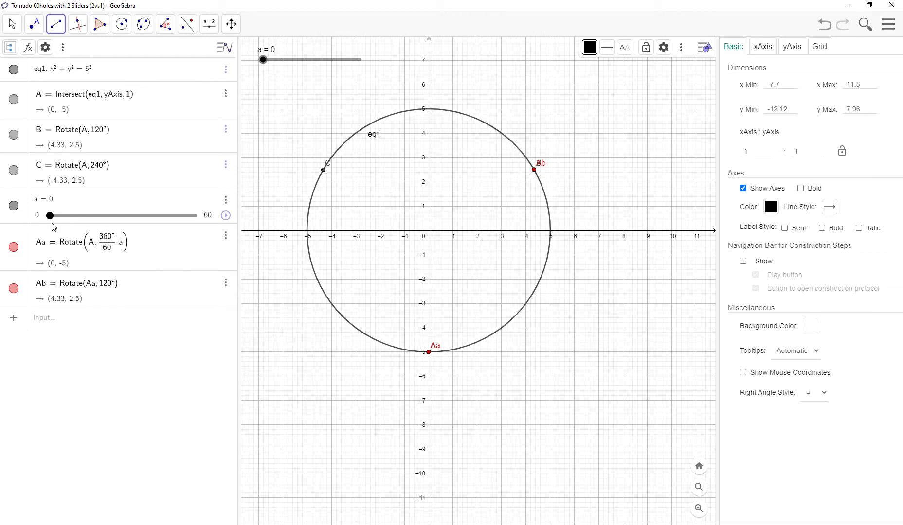
- Set slider a to 9 and draw a segment from point Aa to point Ab
drag(50, 216, 73, 224)
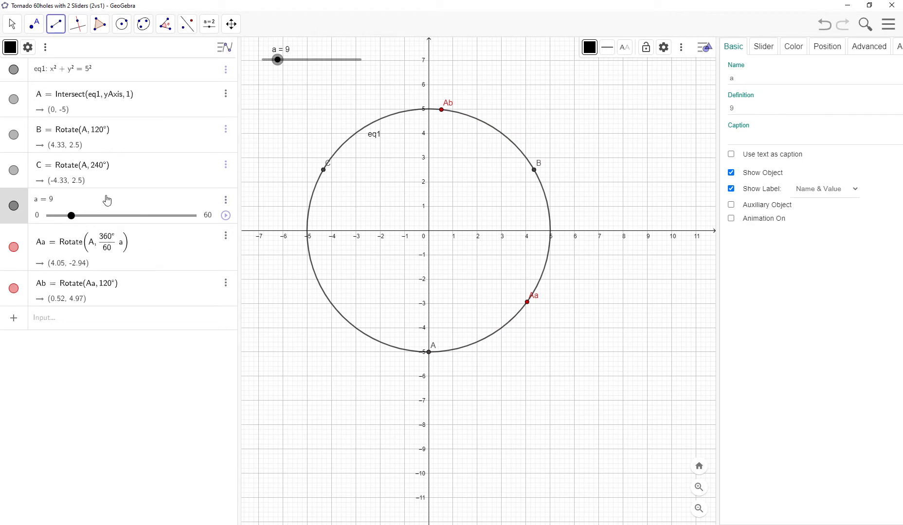
click(56, 28)
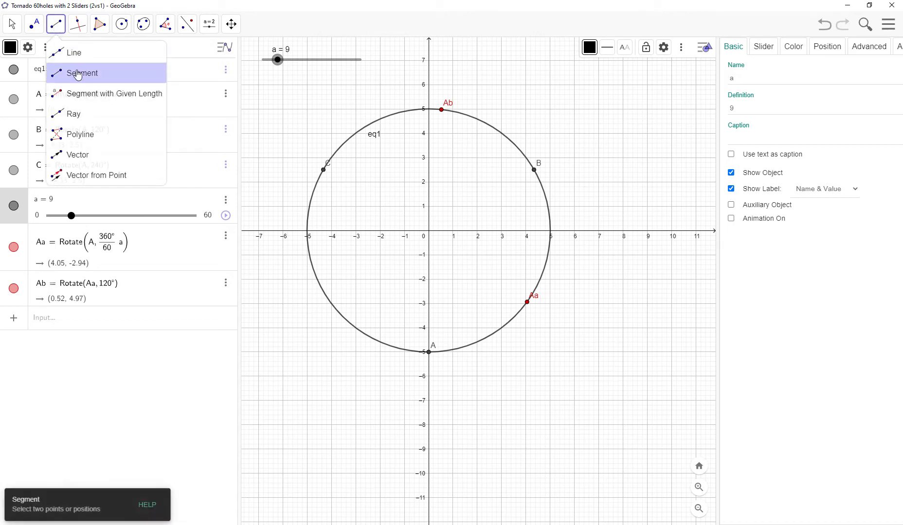
click(78, 73)
click(527, 304)
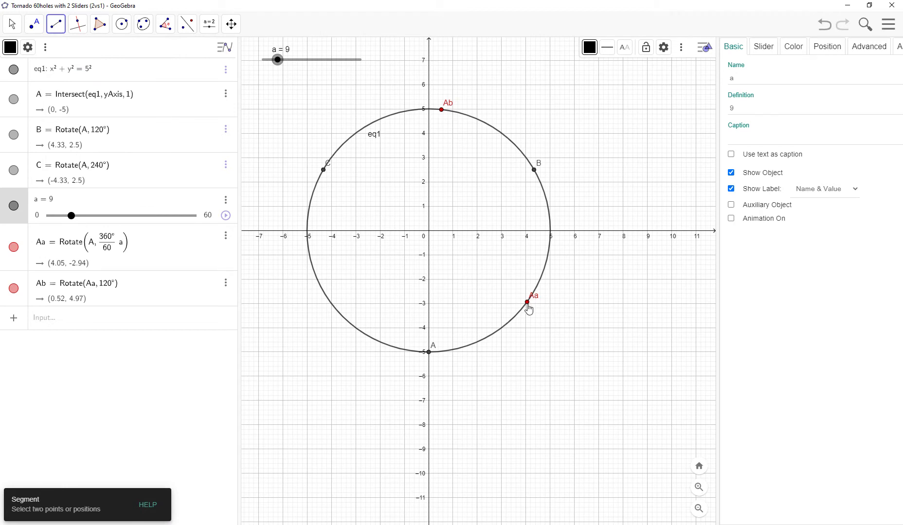
click(441, 110)
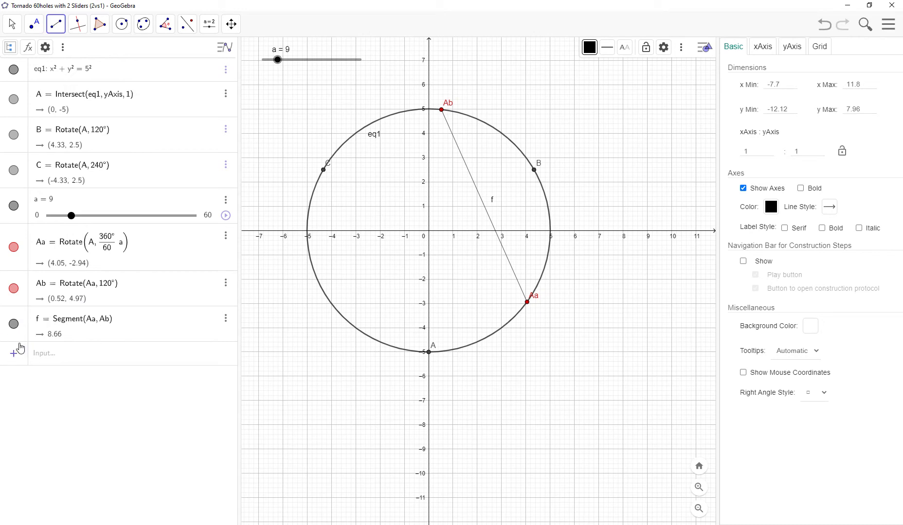
- Colour the segment between Aa and Ab purple and turn on its trace
click(79, 336)
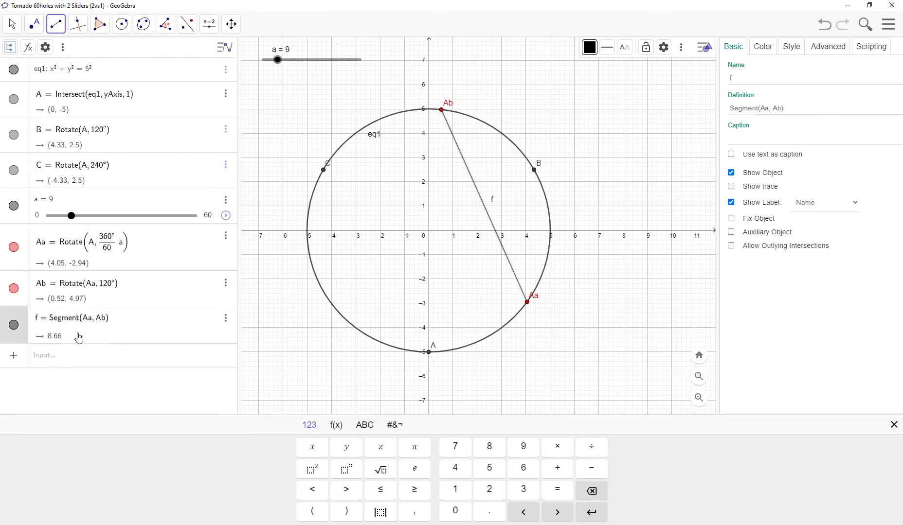
click(12, 23)
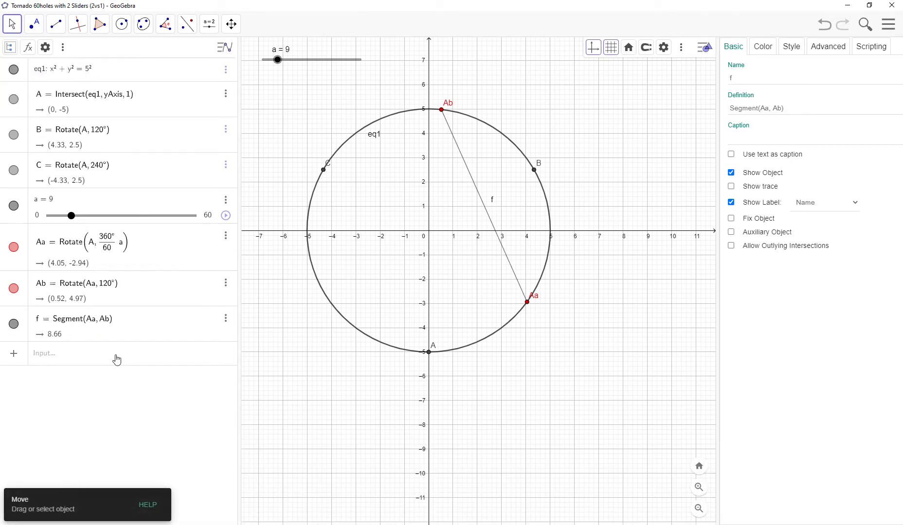
click(114, 342)
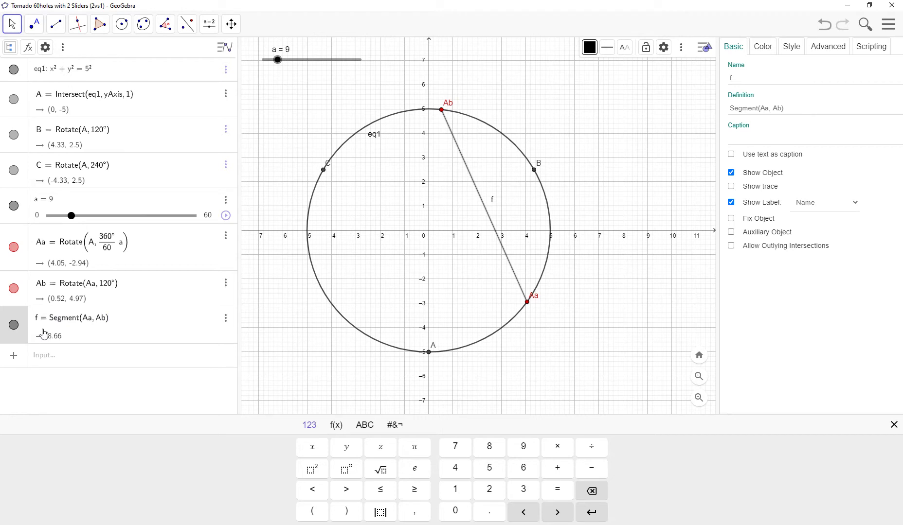
click(589, 47)
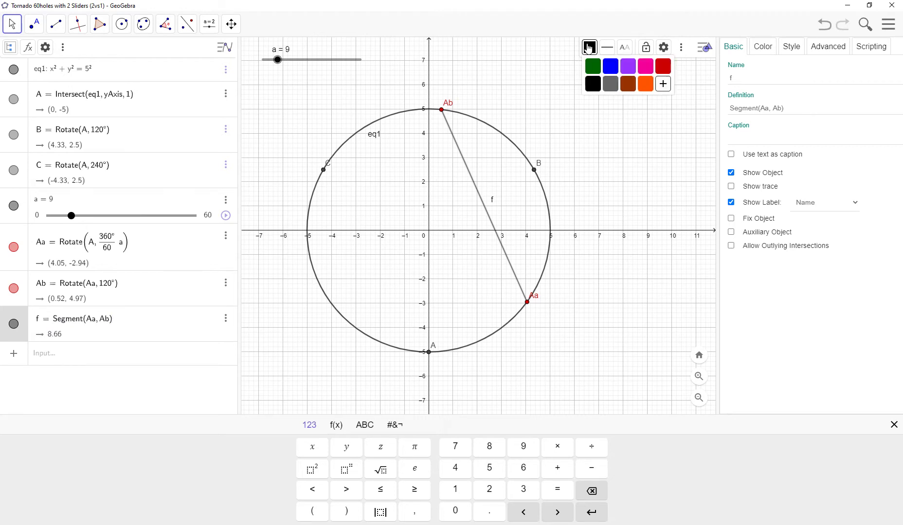
click(629, 68)
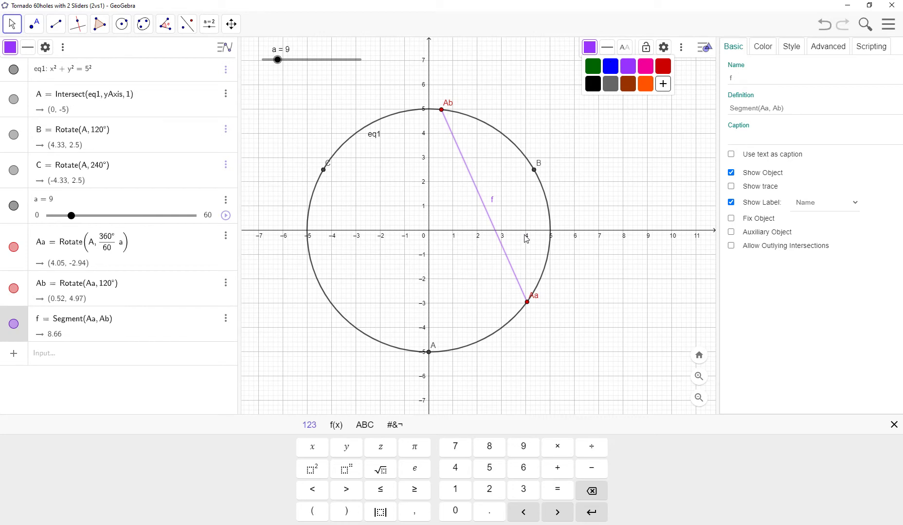
click(731, 188)
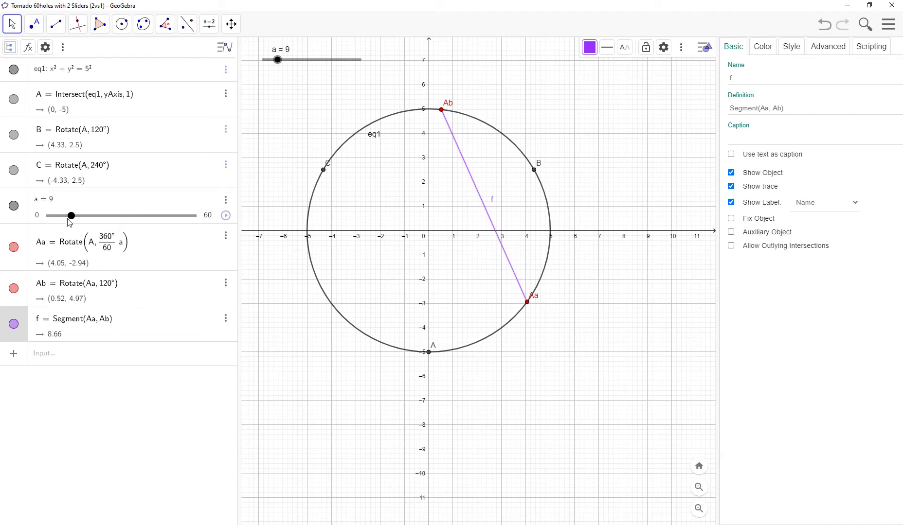
- Set slider a to 0 and animate it to trace the segment around the circle, stopping at 58
drag(72, 216, 43, 220)
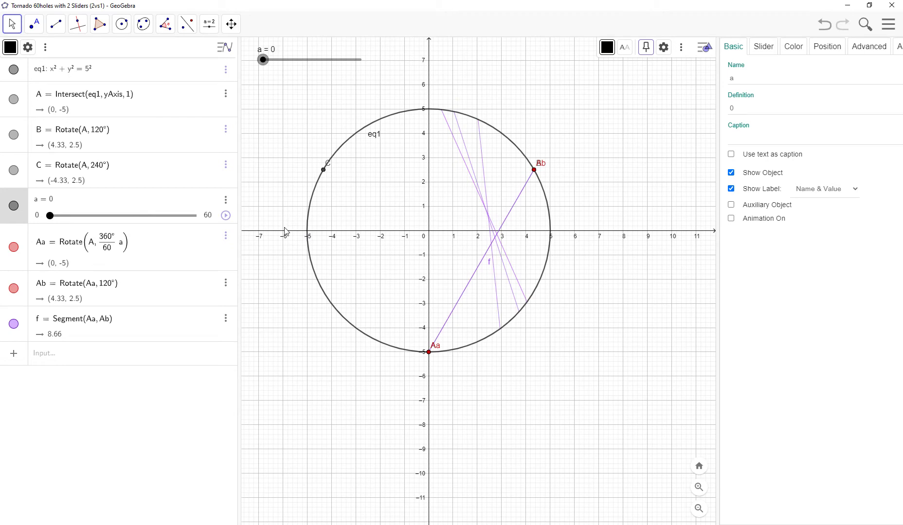
click(227, 217)
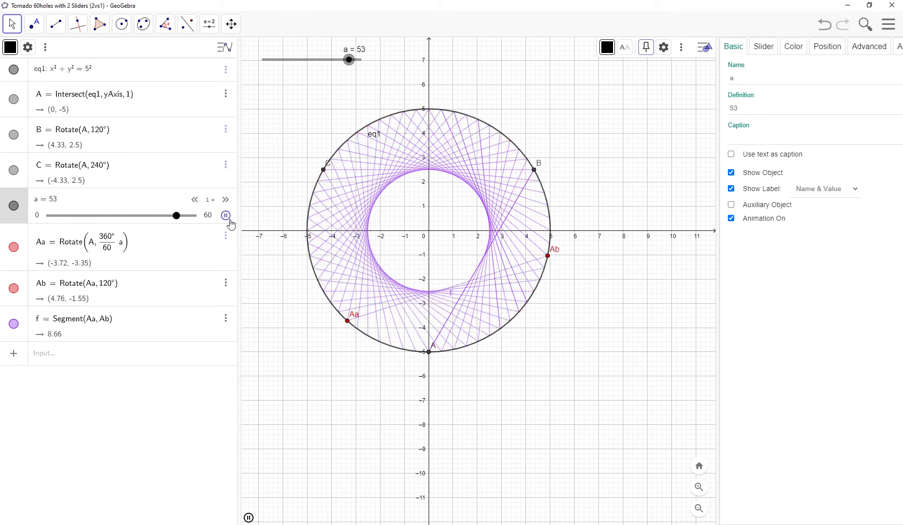
click(225, 215)
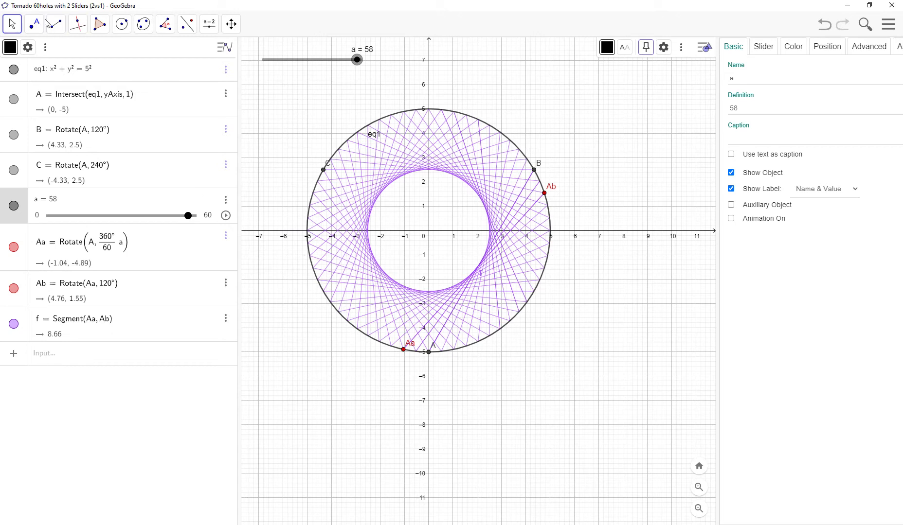
- Create a number slider b with minimum 0, maximum 20 and increment 1 below slider a
click(209, 27)
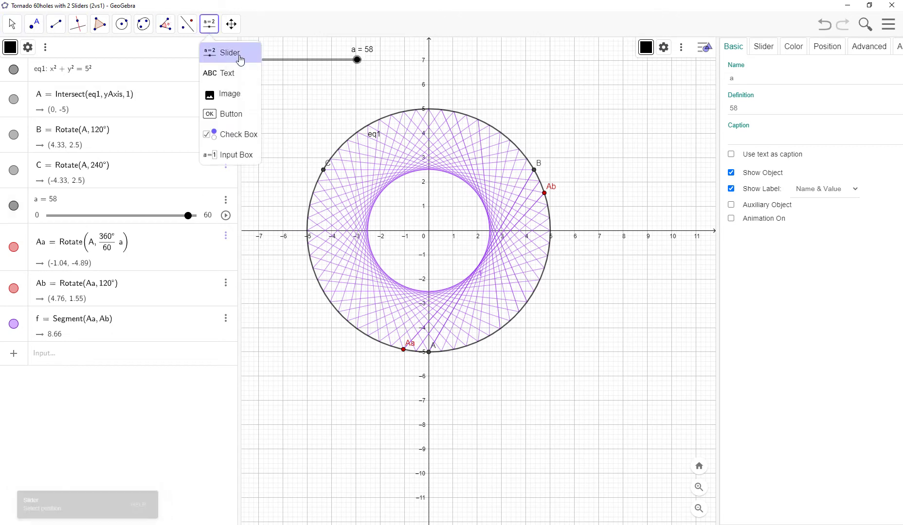
click(228, 57)
click(267, 86)
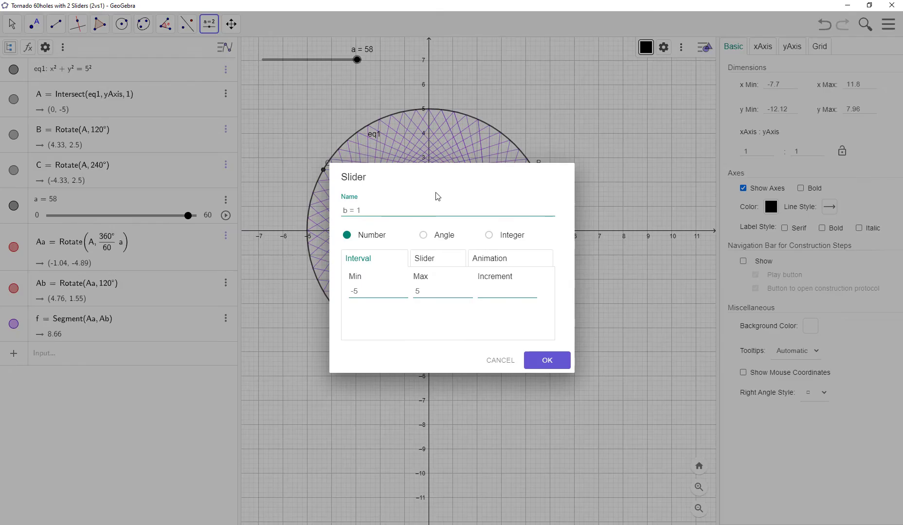
click(373, 291)
text(0)
key(Tab)
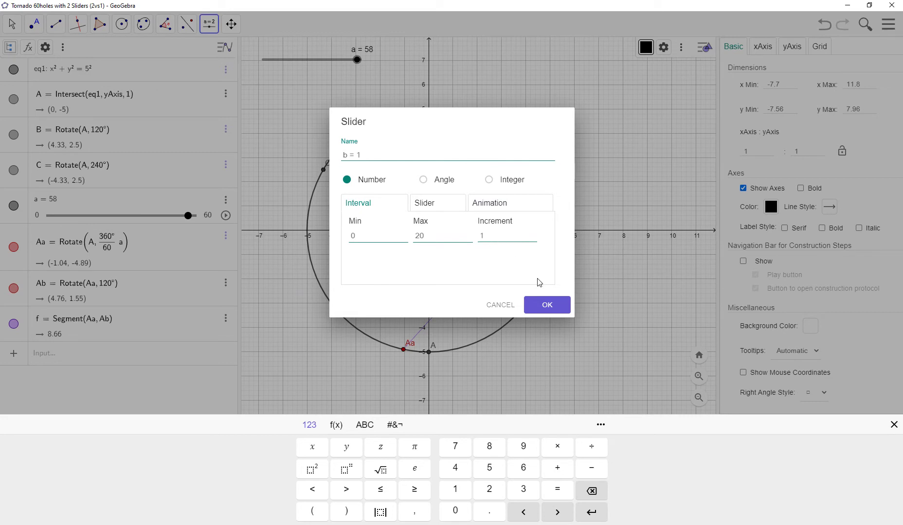
click(545, 307)
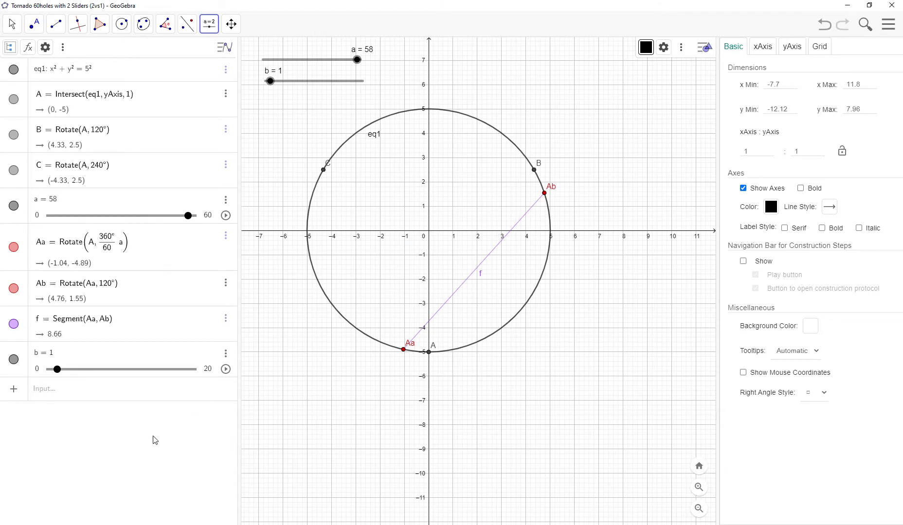
- Define a slider-driven point A1 = Rotate(A, 360°/60 b)
click(153, 395)
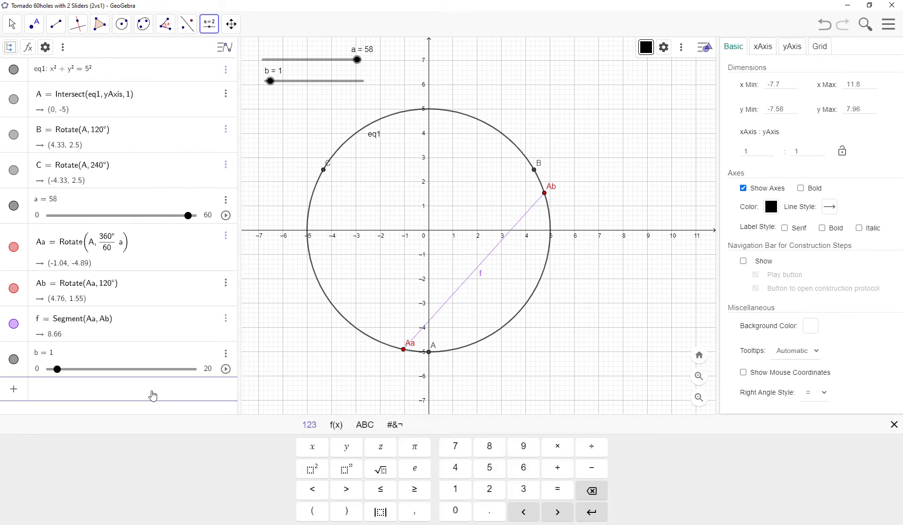
text(A1 = Rot)
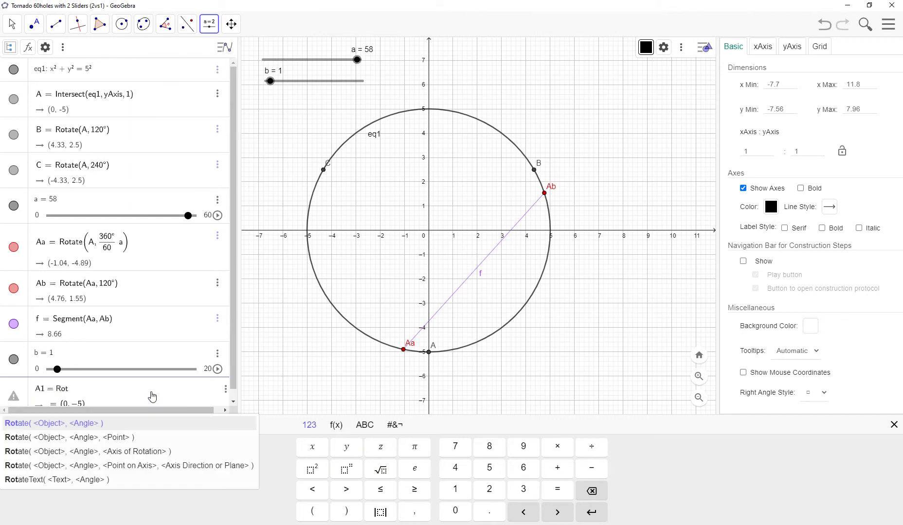
text(ate(A)
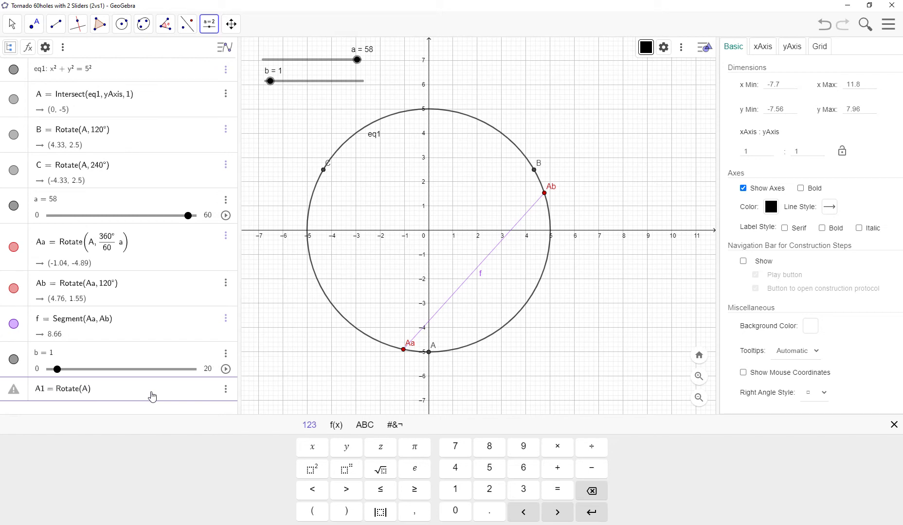
text(, 360)
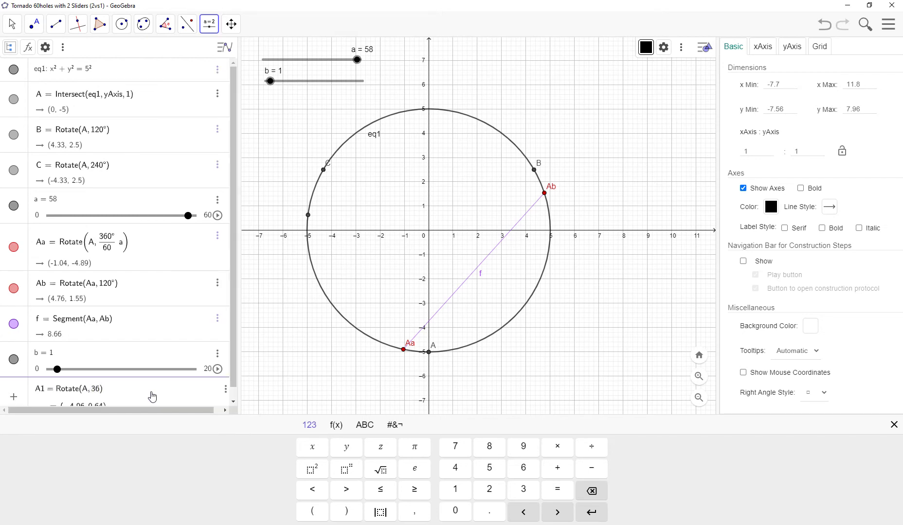
click(336, 425)
click(592, 447)
text(/60)
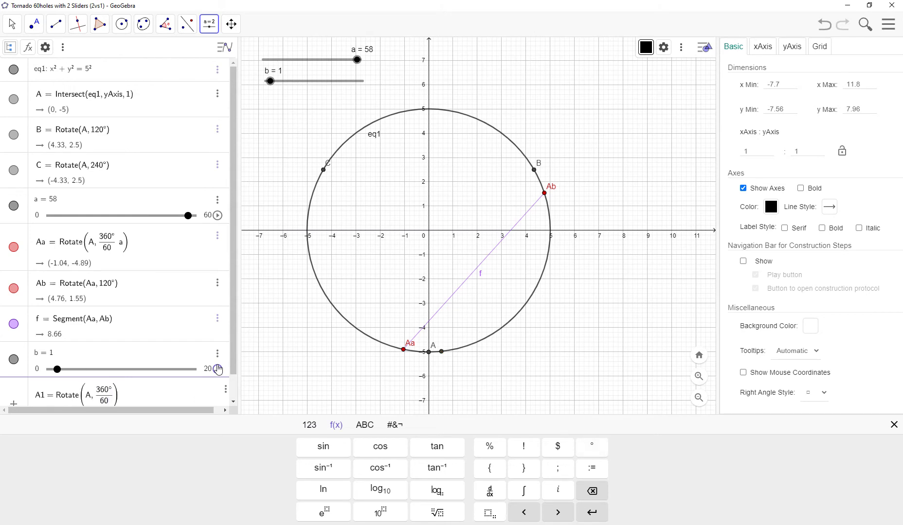
key(Right)
text(b)
key(Return)
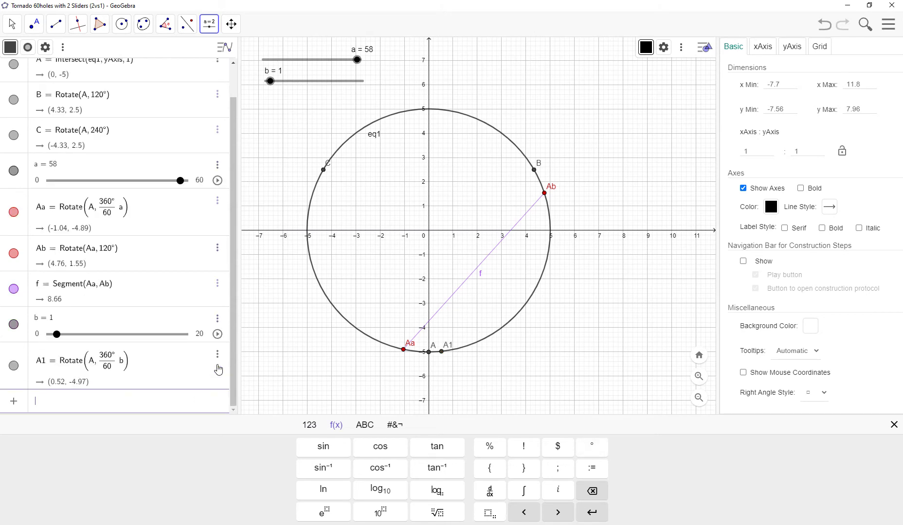
- Colour point A1 orange
click(8, 28)
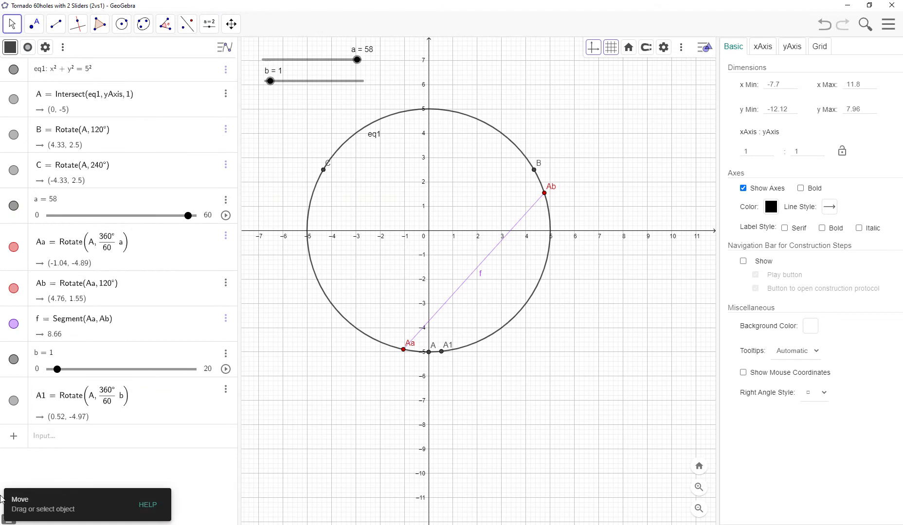
click(105, 412)
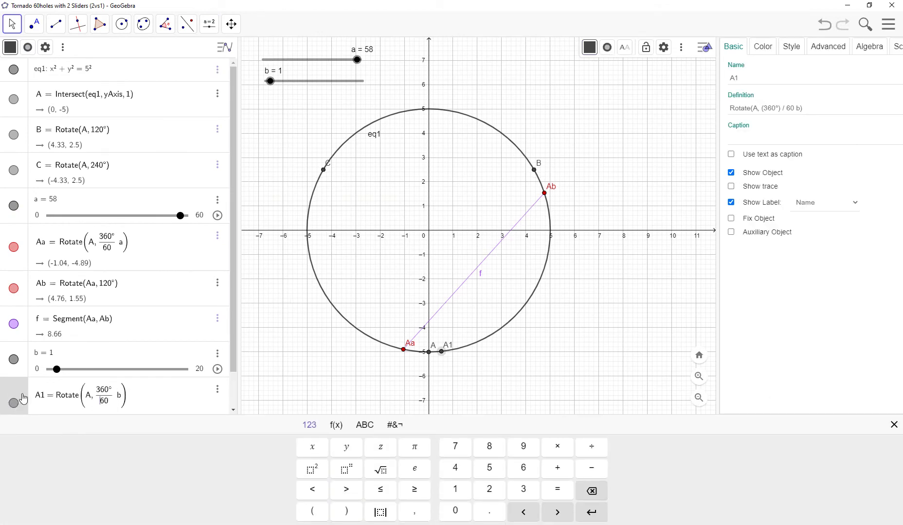
click(11, 48)
click(66, 83)
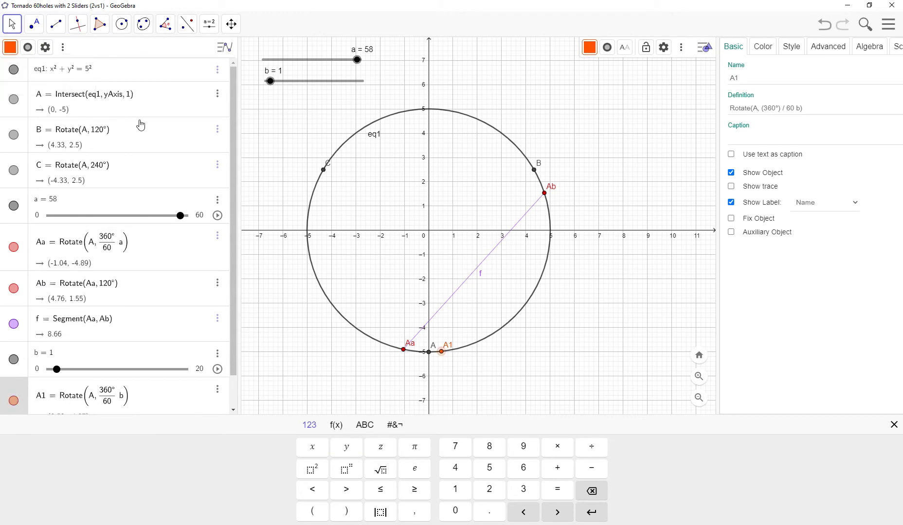
drag(231, 281, 232, 352)
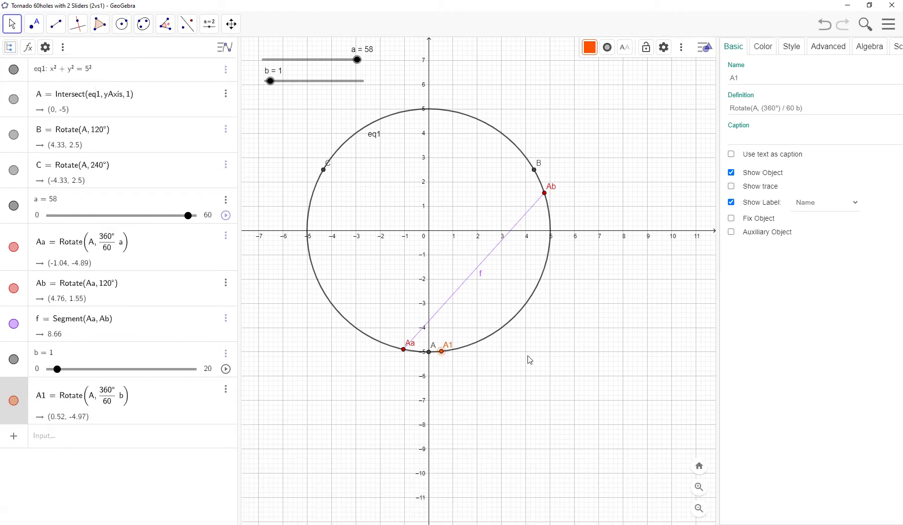
- Duplicate A1's definition and turn the copy into the point A2 = Rotate(A, 360°/60 · 2b)
click(109, 441)
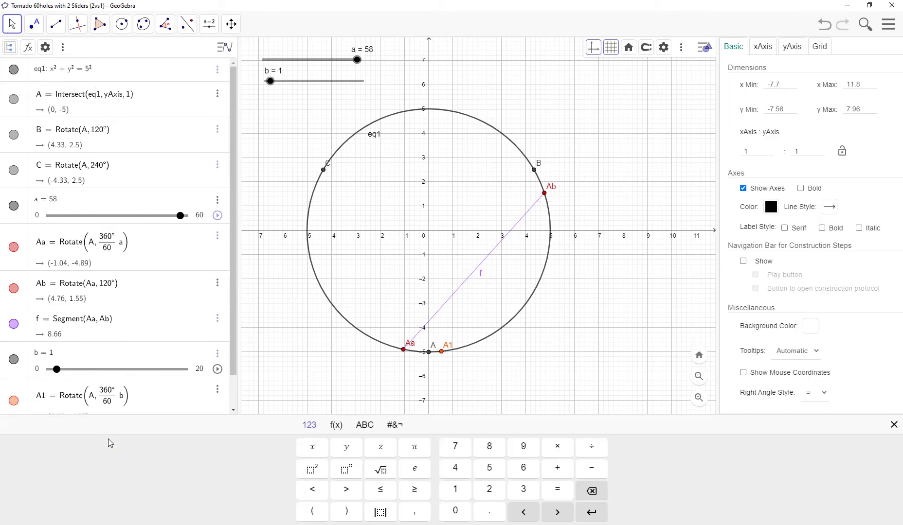
drag(233, 358, 231, 381)
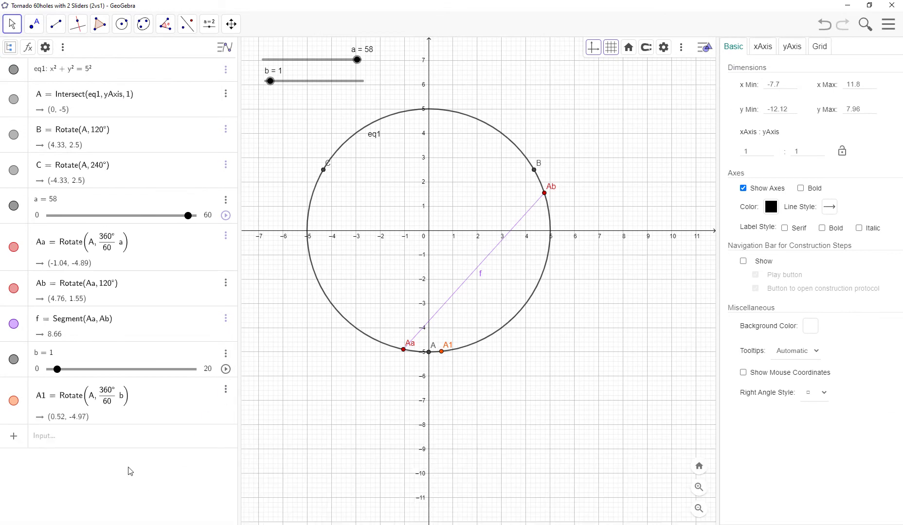
click(85, 442)
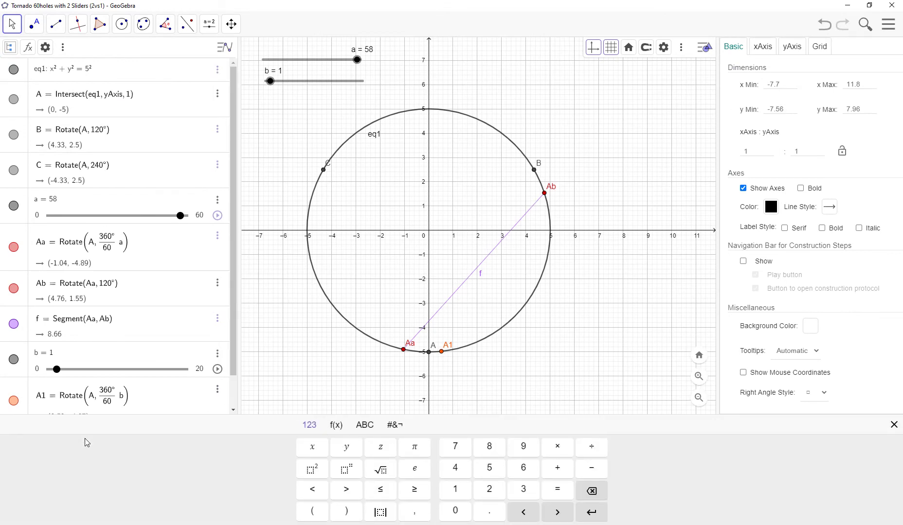
click(897, 425)
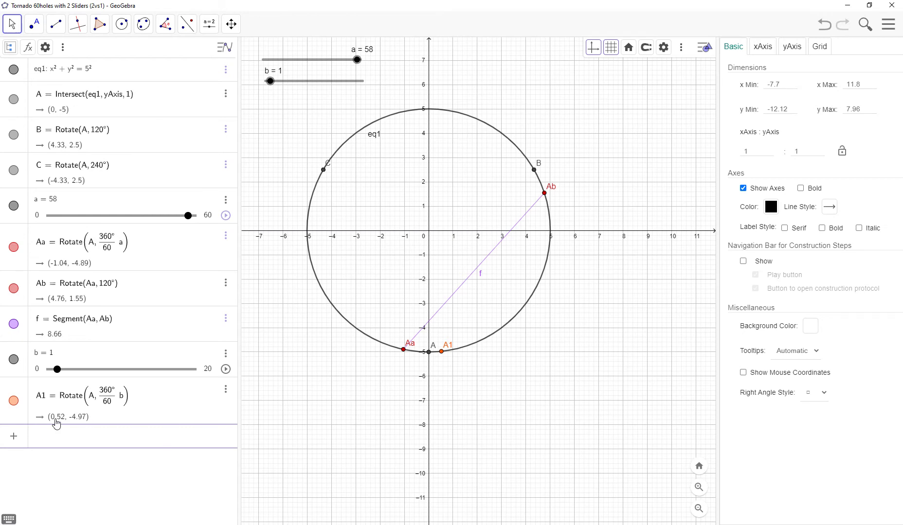
click(226, 392)
click(242, 391)
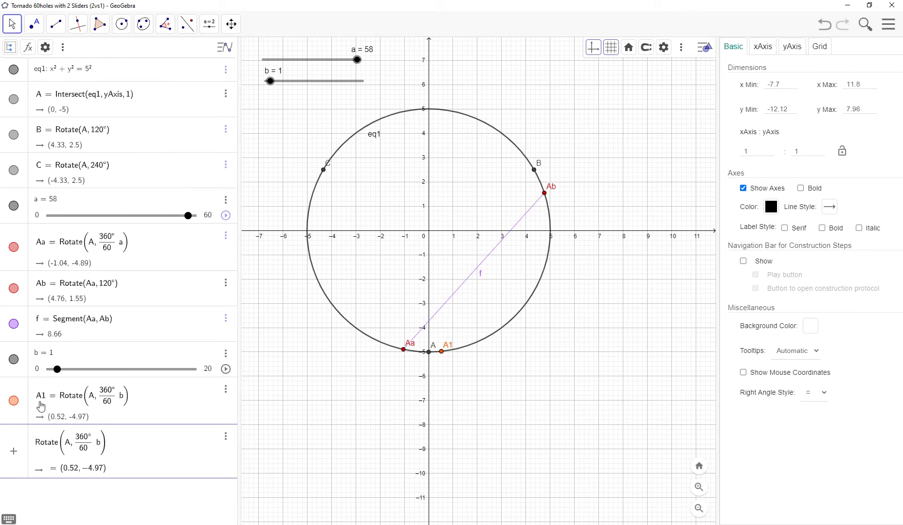
click(37, 445)
text(A2=)
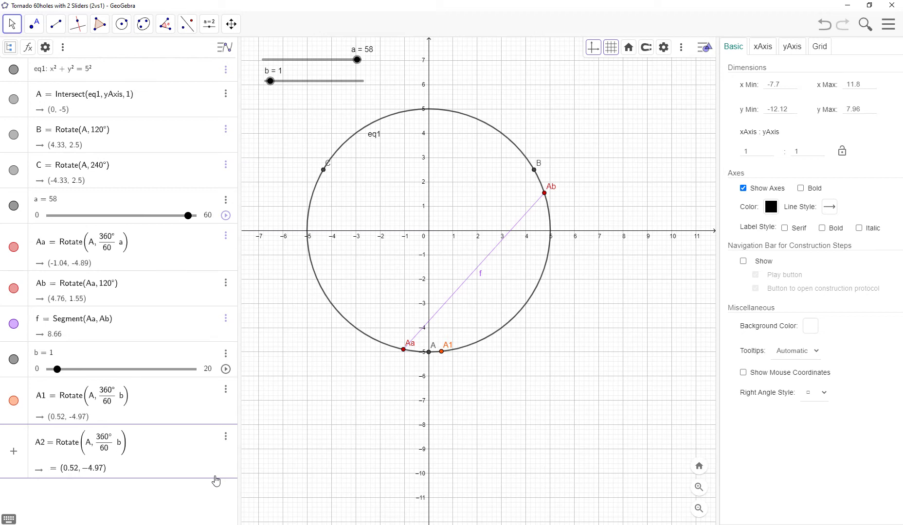
text(2)
key(Return)
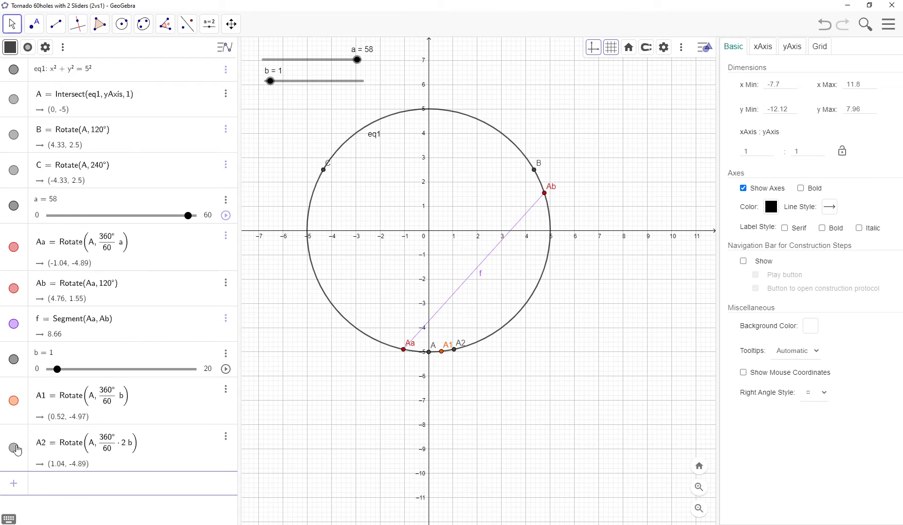
- Colour point A2 orange
click(22, 468)
click(11, 47)
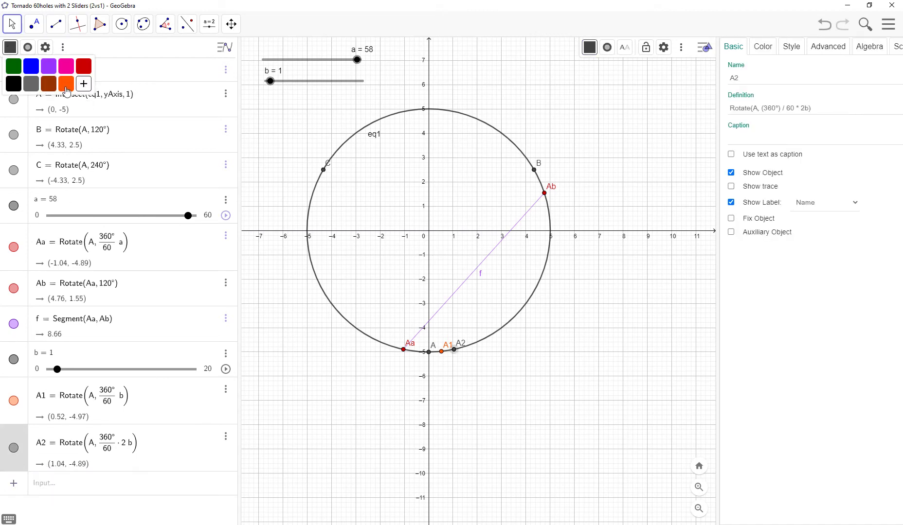
click(63, 88)
- Duplicate A1's definition and turn the copy into the point B1 = Rotate(B, 360°/60 b)
click(163, 488)
click(224, 389)
click(260, 392)
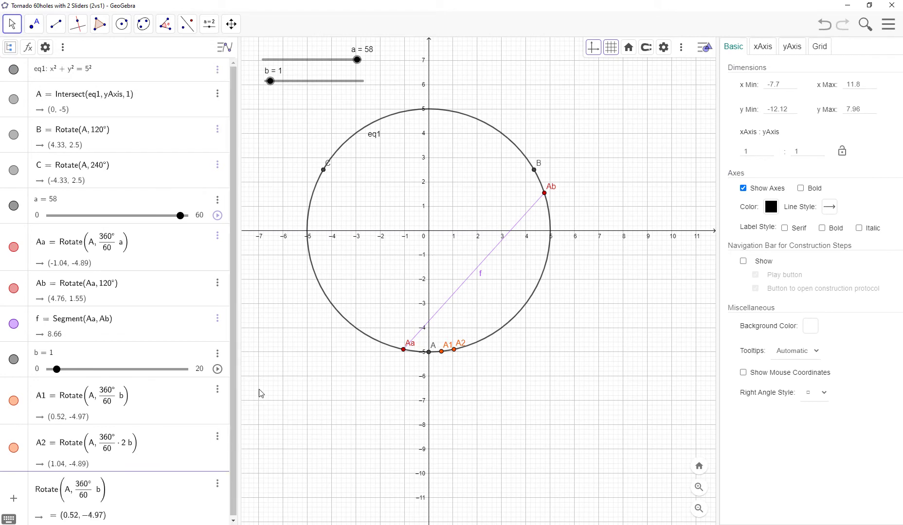
click(36, 490)
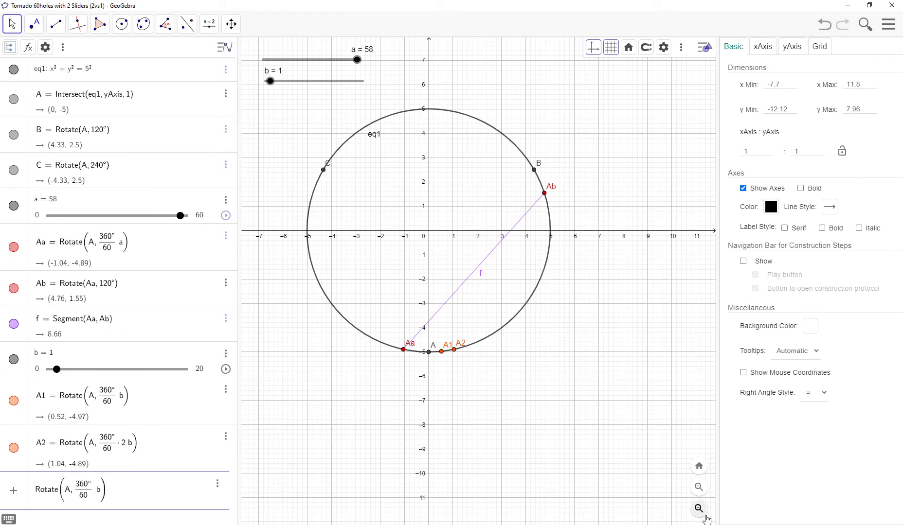
text(B1 )
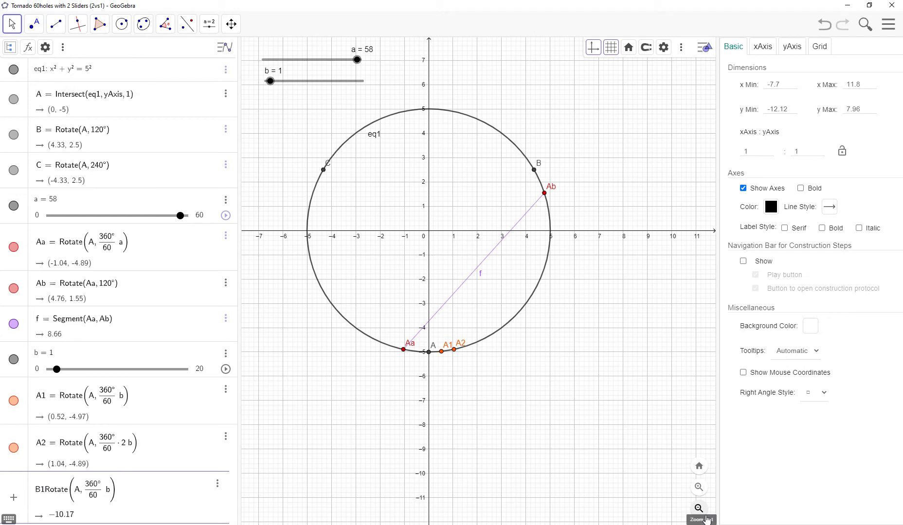
text(=)
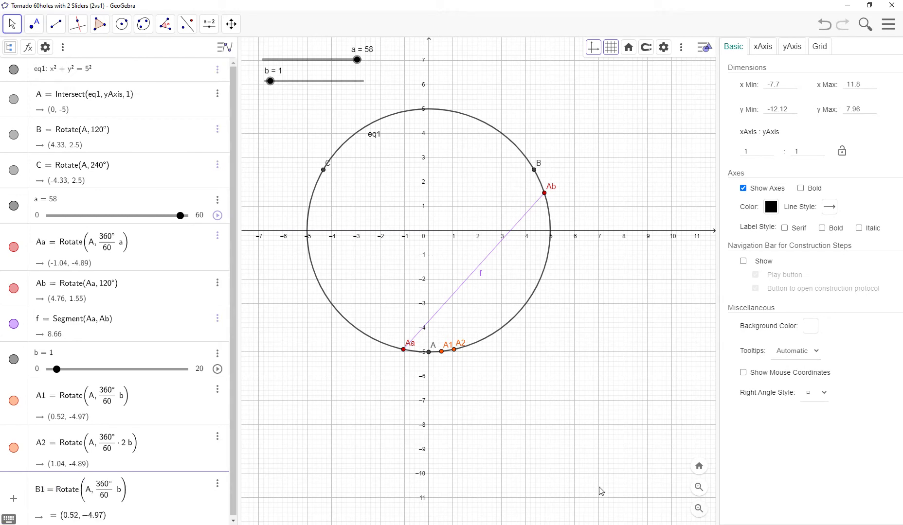
key(BackSpace)
text(B)
key(Return)
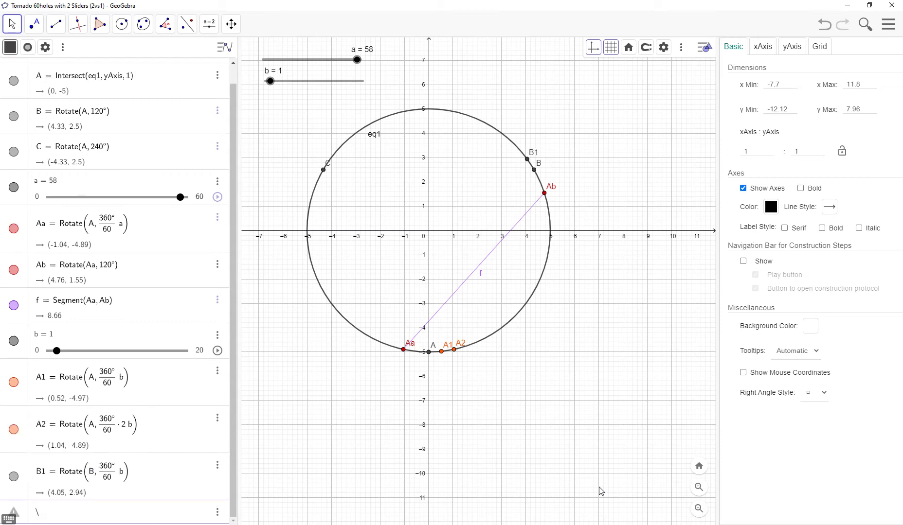
key(BackSpace)
- Duplicate A2's definition and turn the copy into the point B2 = Rotate(B, 360°/60 · 2b)
click(218, 419)
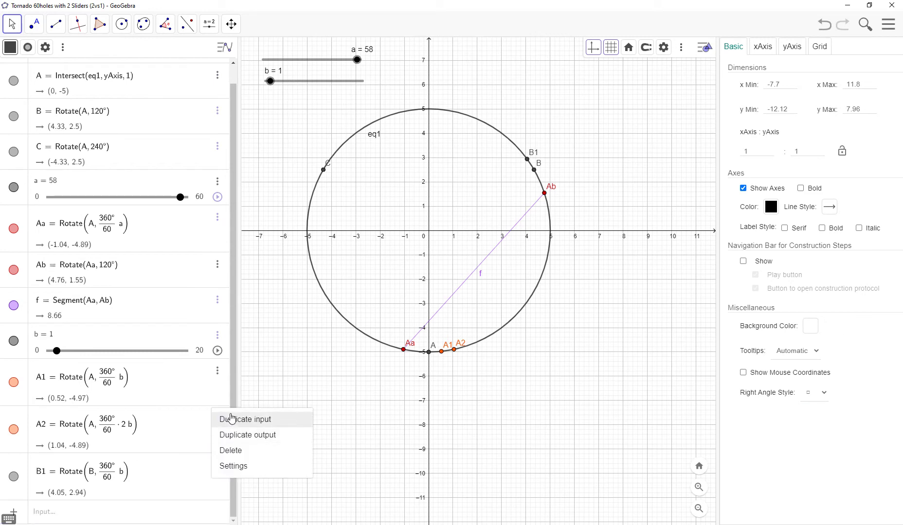
click(223, 420)
click(36, 519)
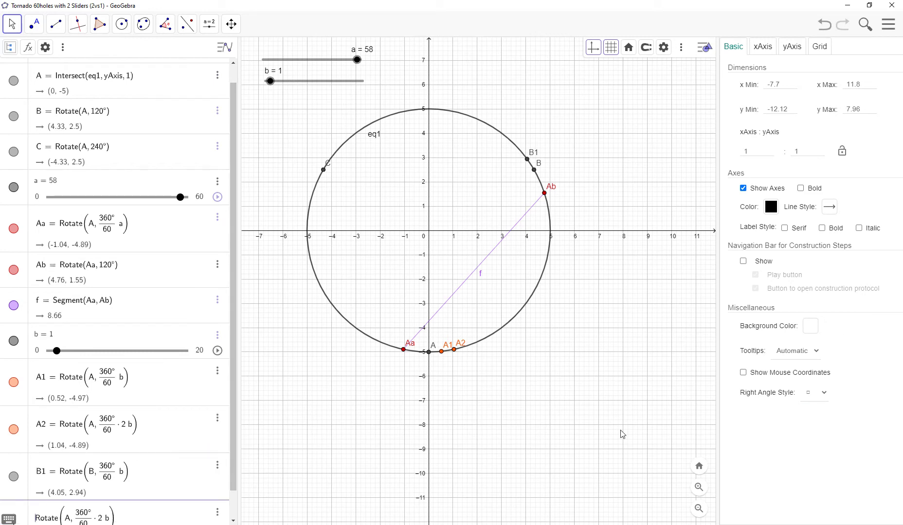
text(B2 =)
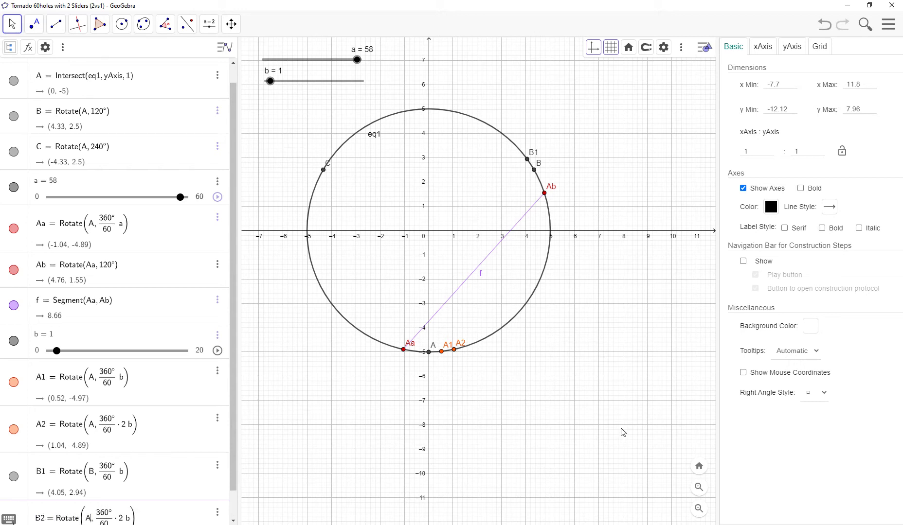
key(BackSpace)
text(B)
key(Return)
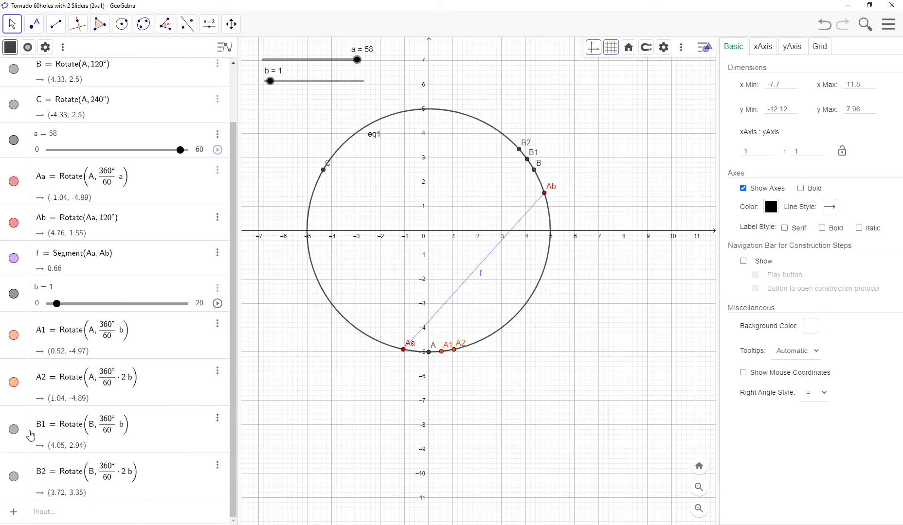
- Colour points B1 and B2 orange
click(20, 447)
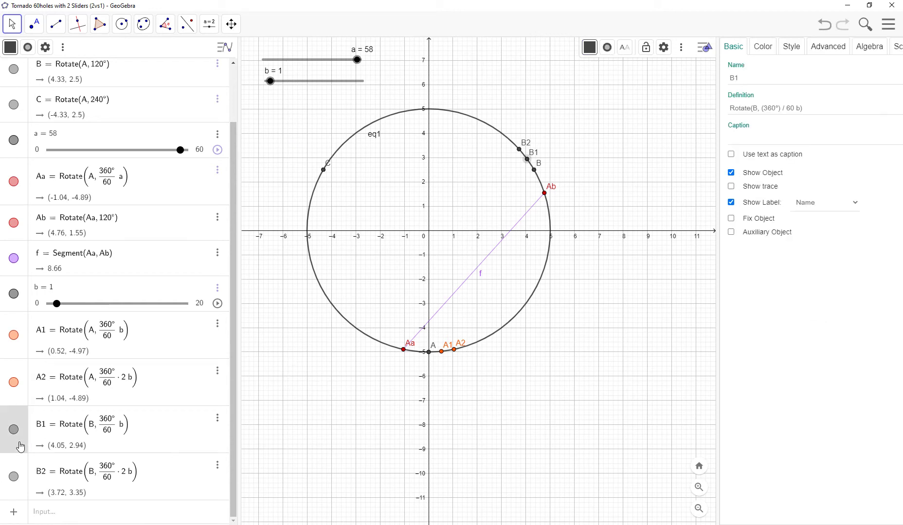
click(12, 47)
click(66, 84)
click(13, 468)
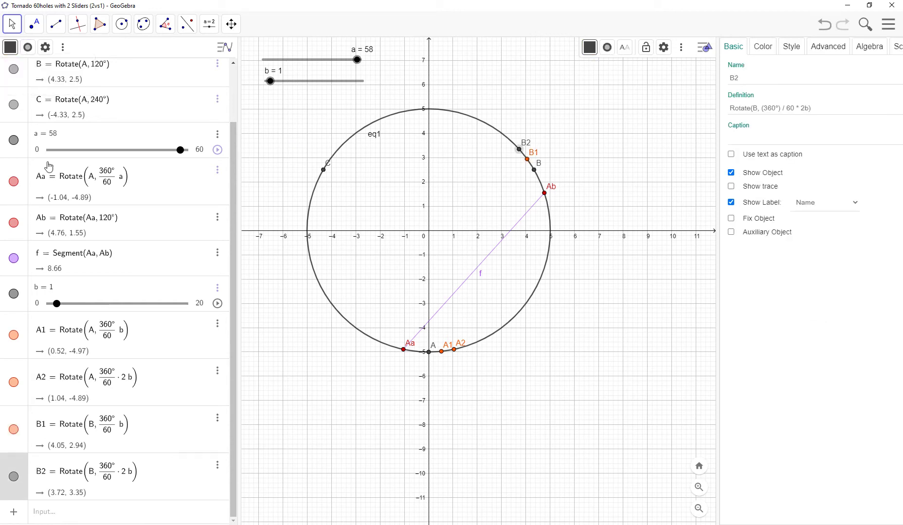
click(11, 48)
click(67, 84)
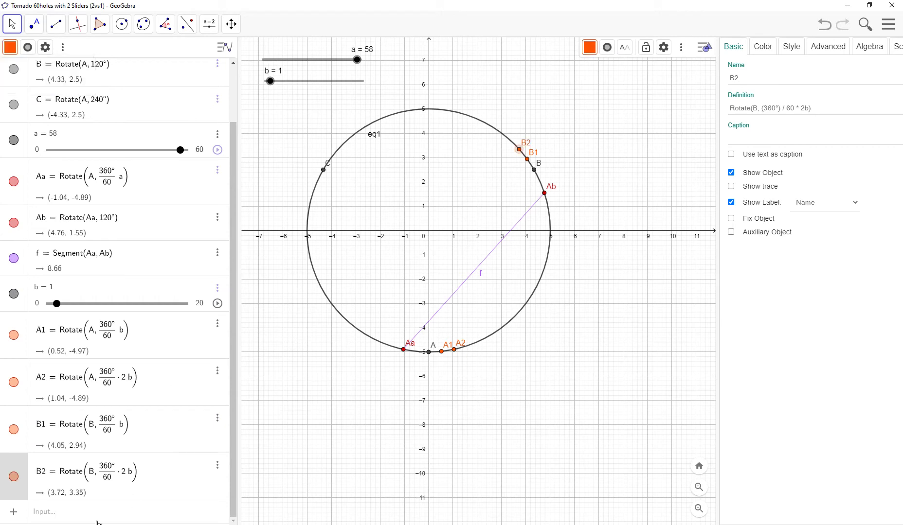
click(94, 519)
text(C1 = )
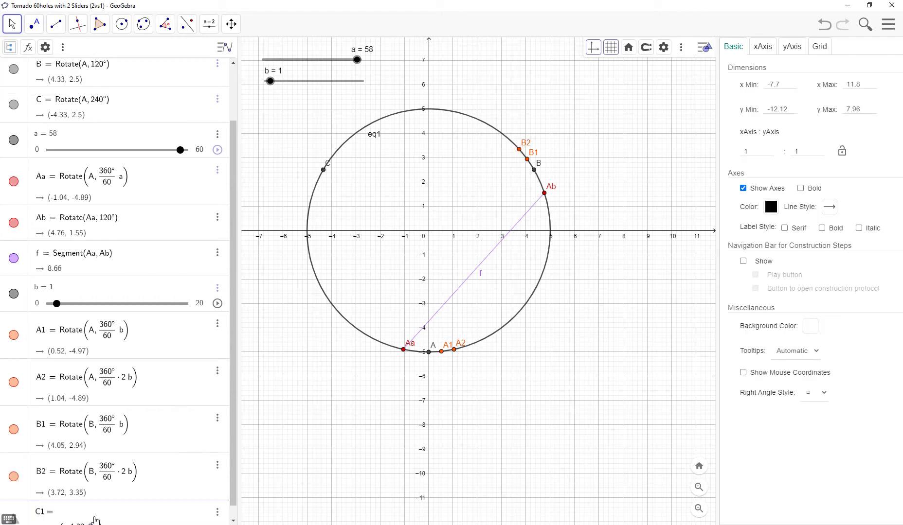
text(Rotate()
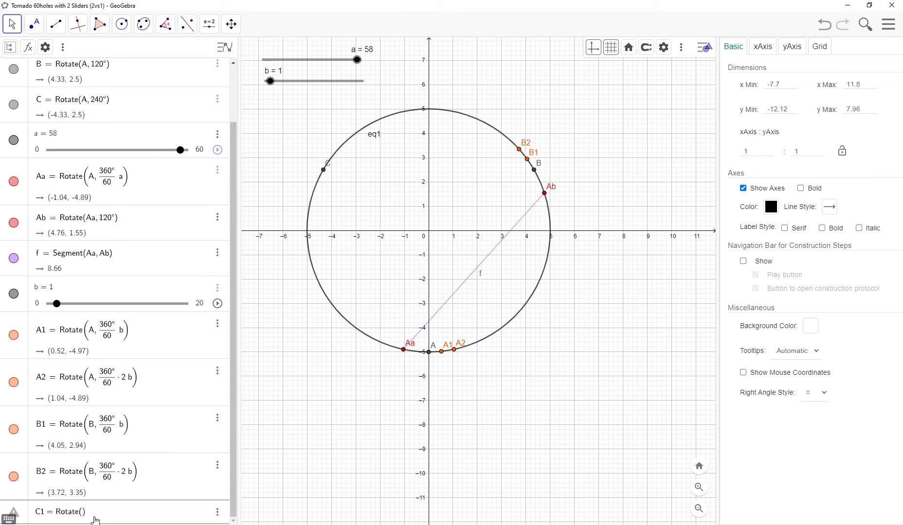
drag(88, 514, 33, 513)
key(BackSpace)
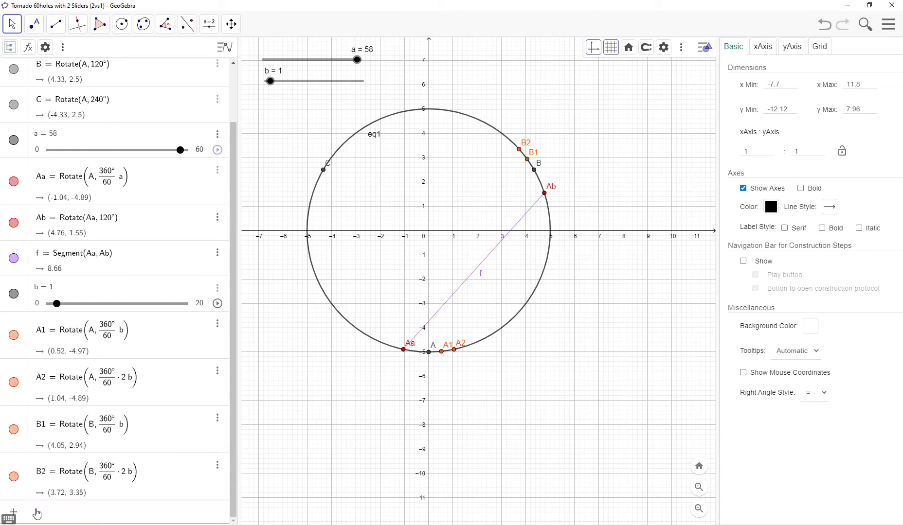
- Duplicate B1's definition and turn the copy into the point C1 = Rotate(C, 360°/60 b)
click(219, 422)
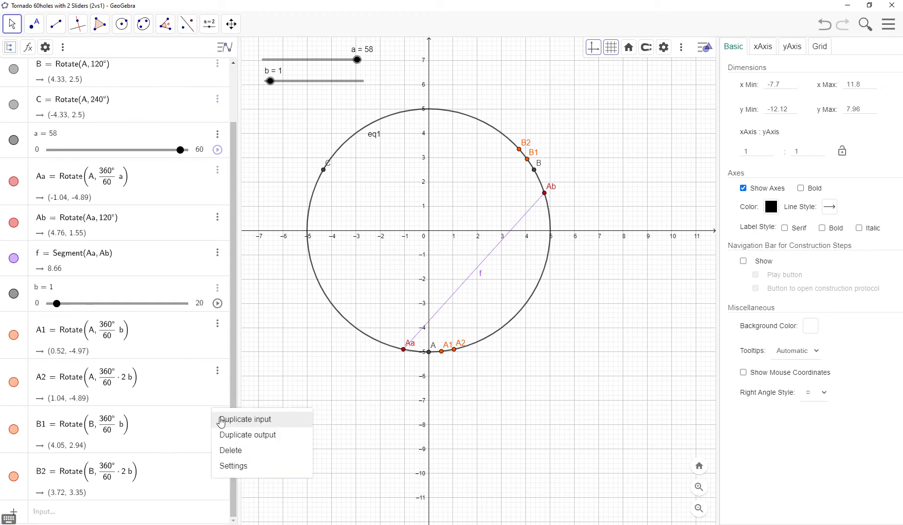
click(256, 420)
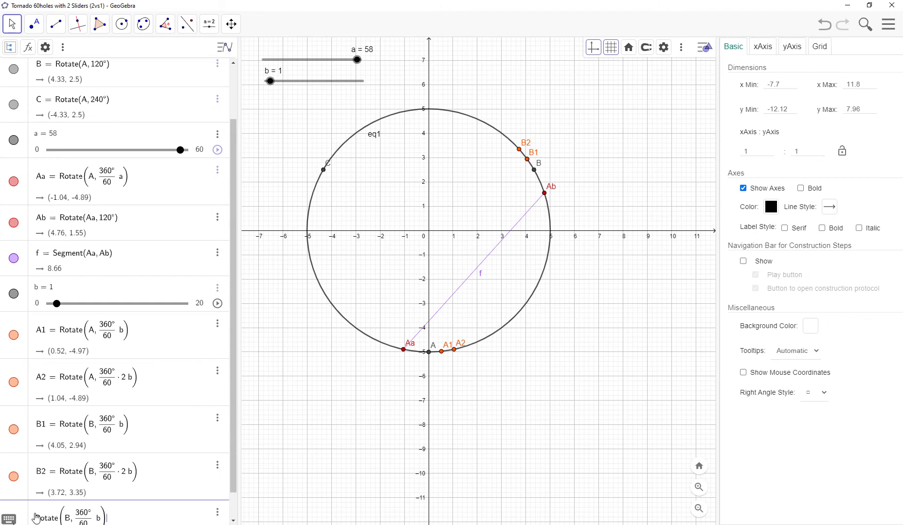
text(C1 )
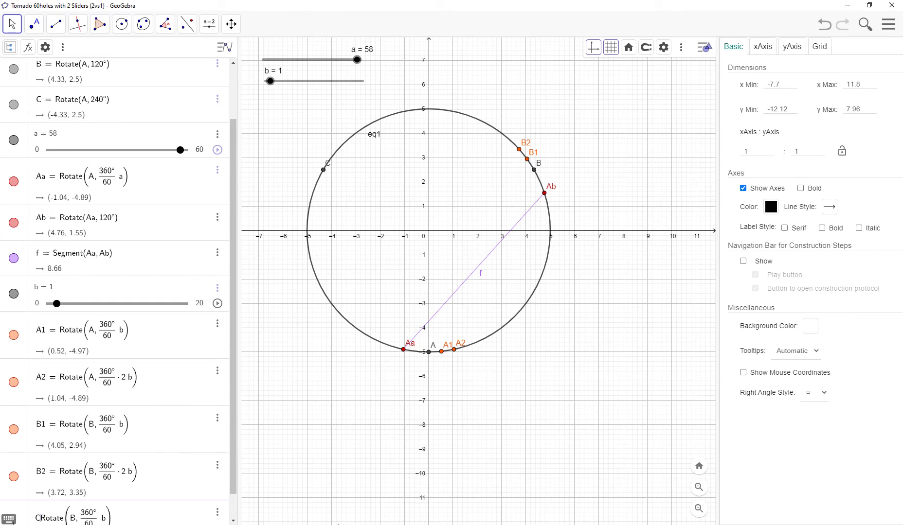
text(=)
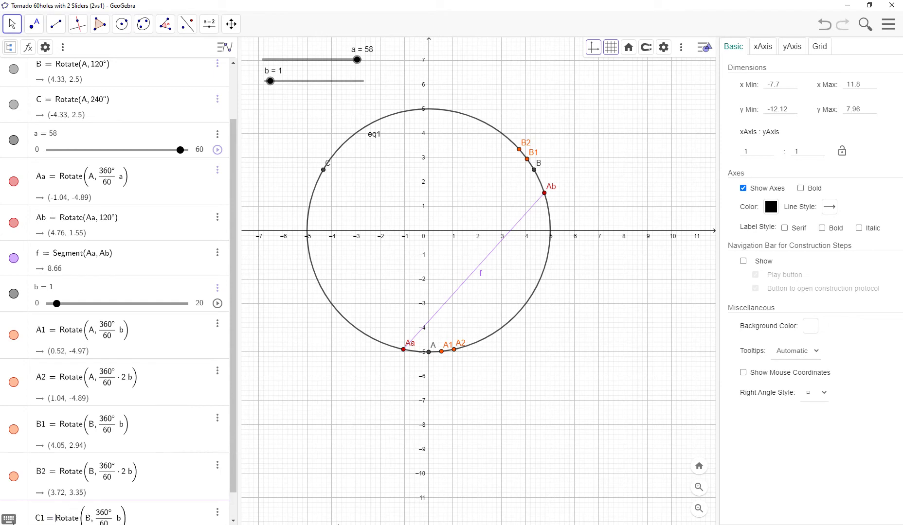
key(BackSpace)
text(C)
key(Return)
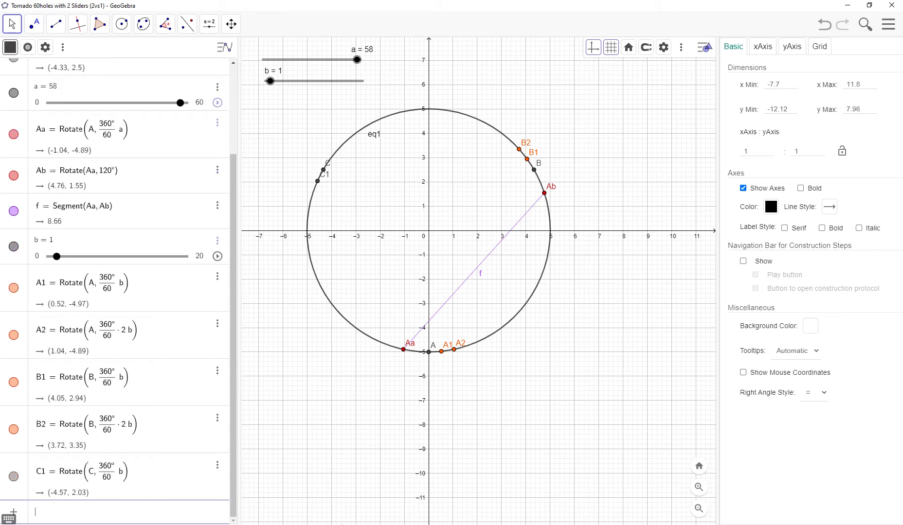
- Duplicate B2's definition and turn the copy into the point C2 = Rotate(C, 360°/60 · 2b)
click(218, 420)
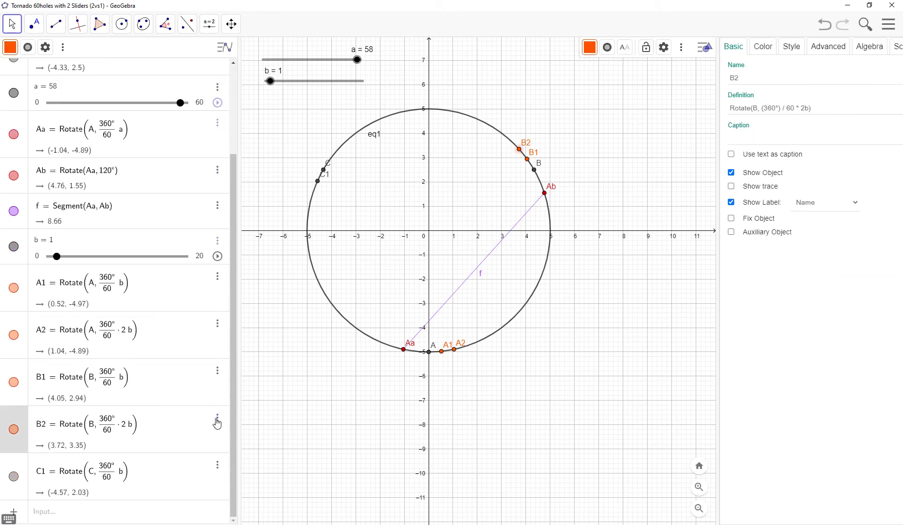
click(217, 423)
click(229, 420)
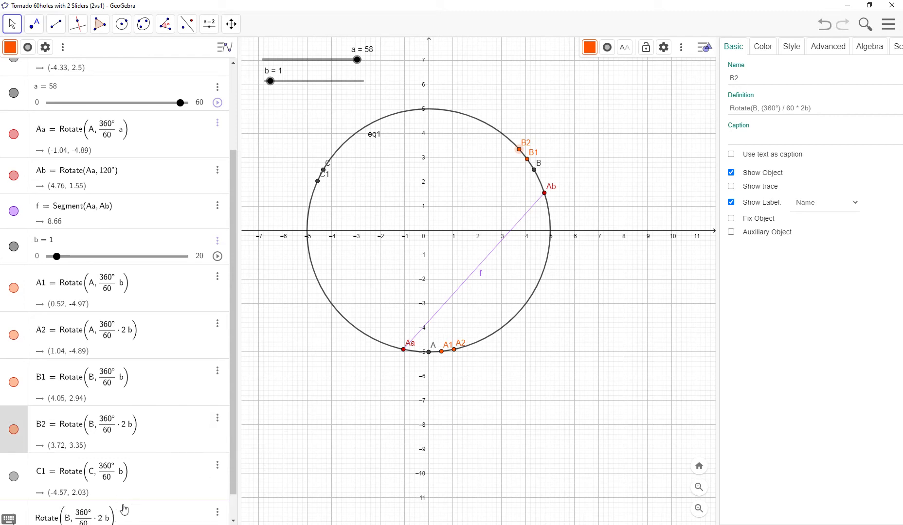
click(33, 519)
text(C2=)
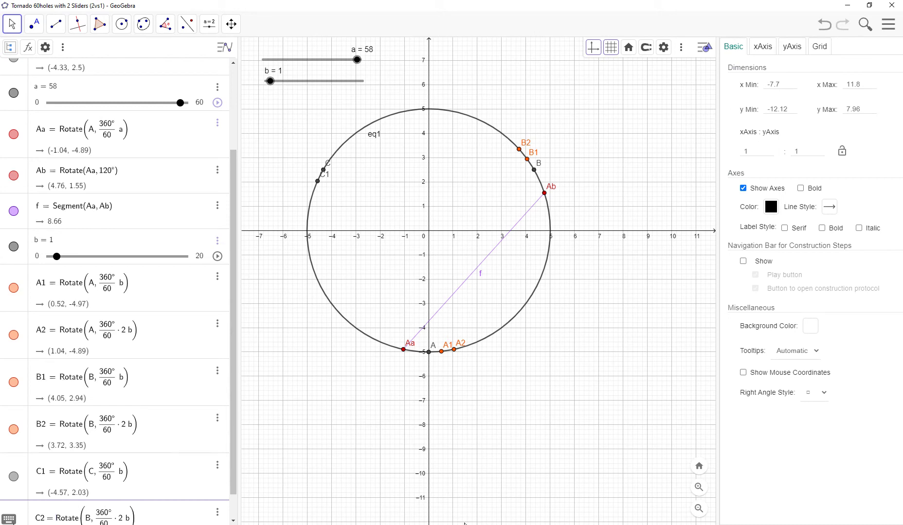
key(BackSpace)
text(C)
key(Return)
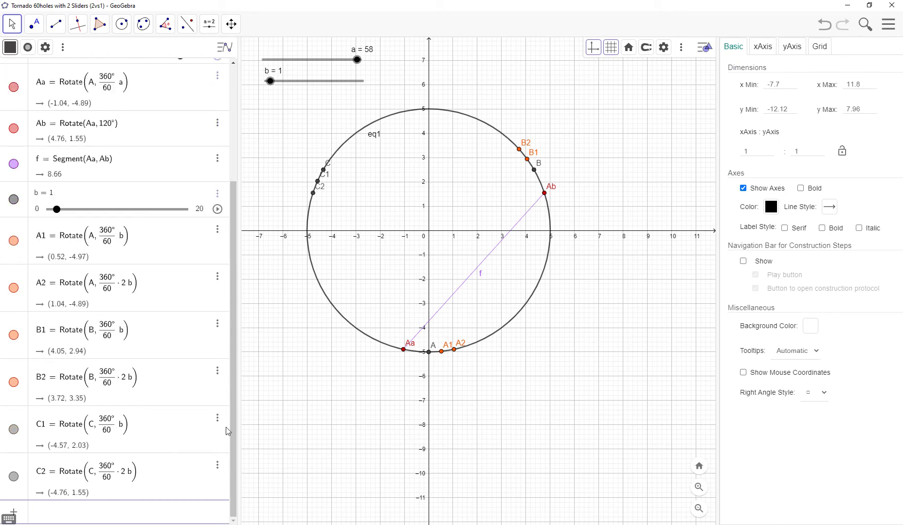
- Colour points C1 and C2 orange
click(18, 450)
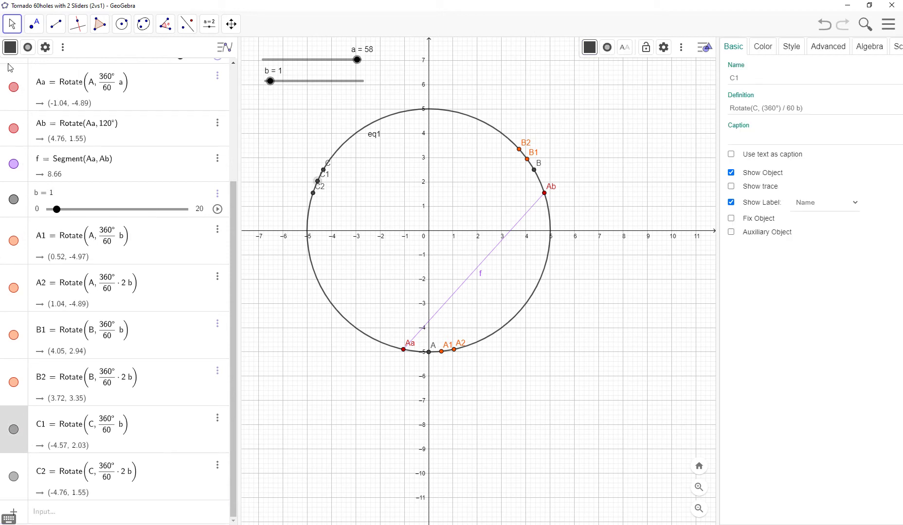
click(10, 48)
click(69, 90)
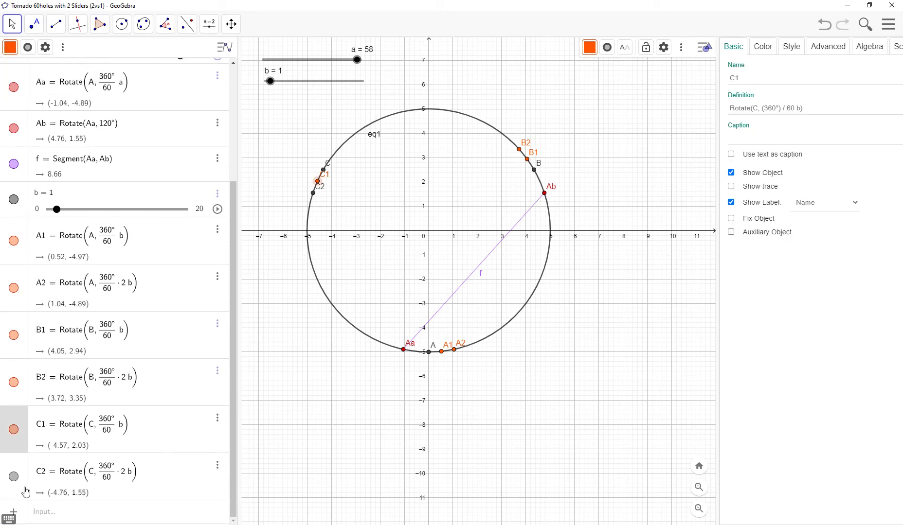
click(26, 491)
click(10, 47)
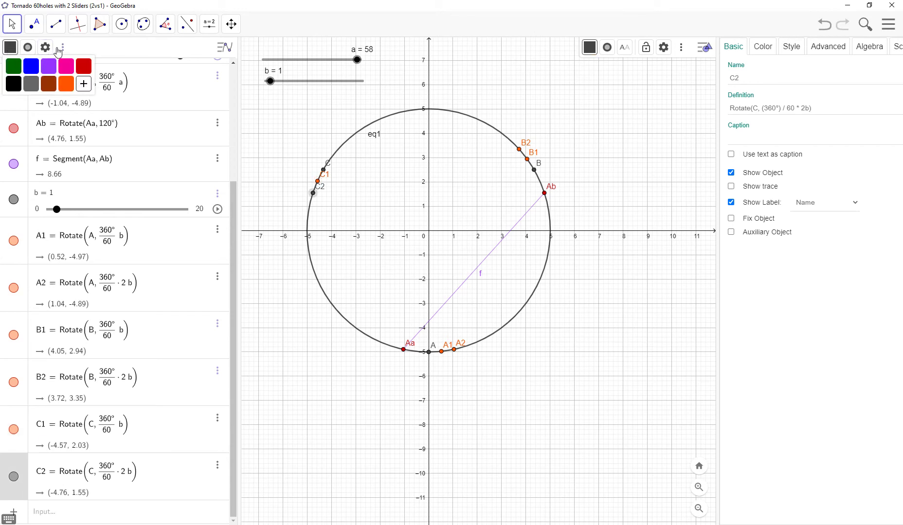
click(81, 86)
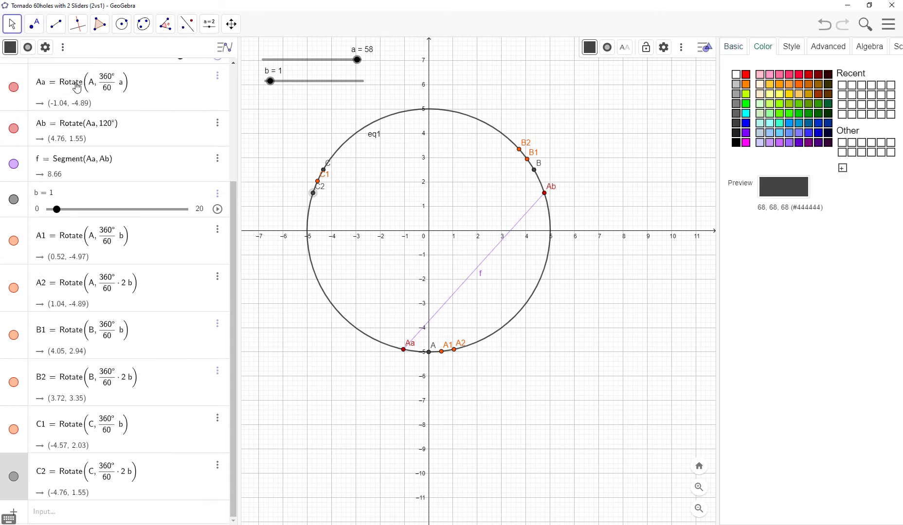
click(123, 471)
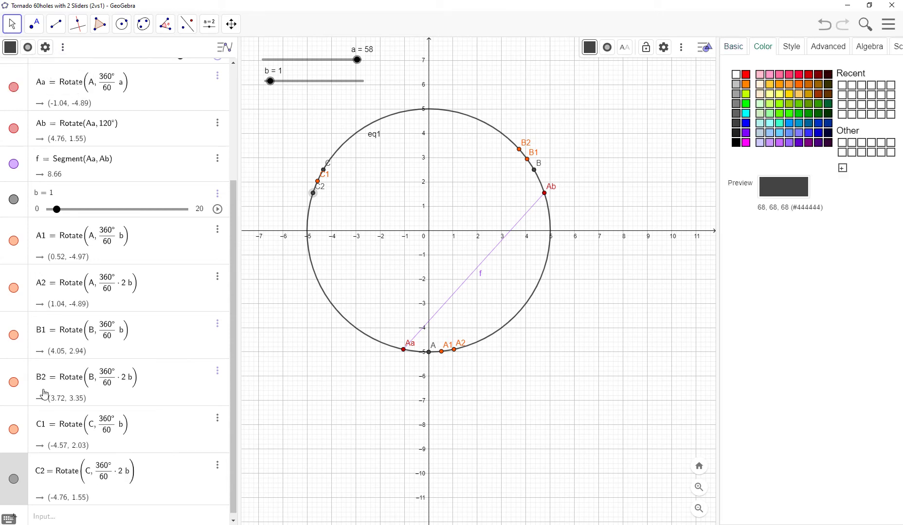
click(9, 47)
click(53, 76)
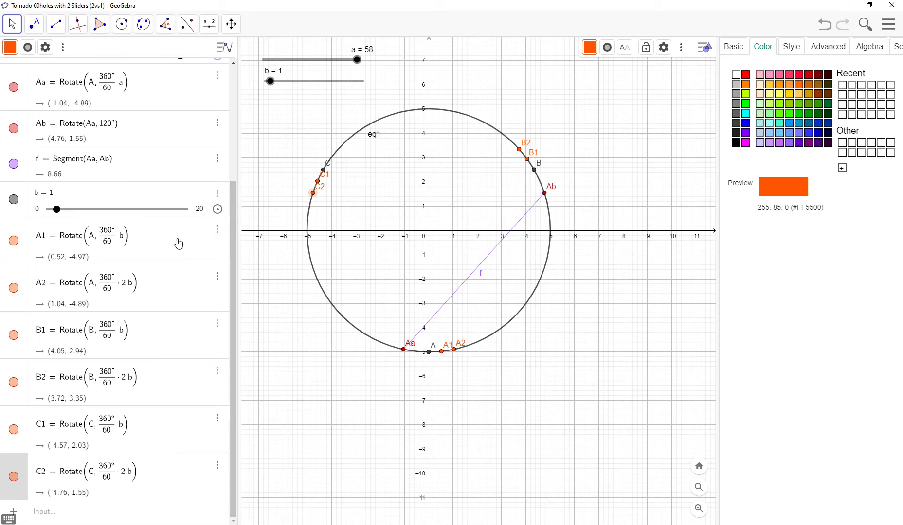
- Run slider b up to 20 and back to 13 so the rotated points are spread around the circle
drag(58, 214, 190, 224)
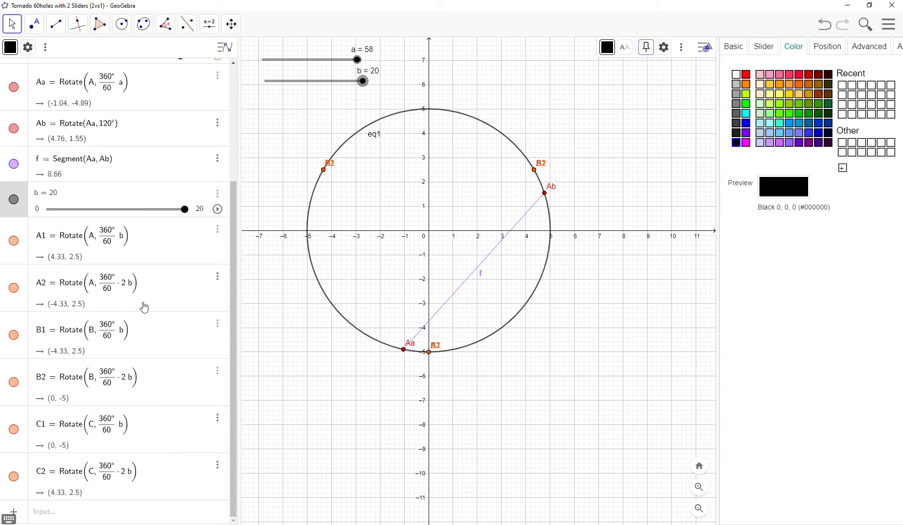
drag(182, 210, 137, 210)
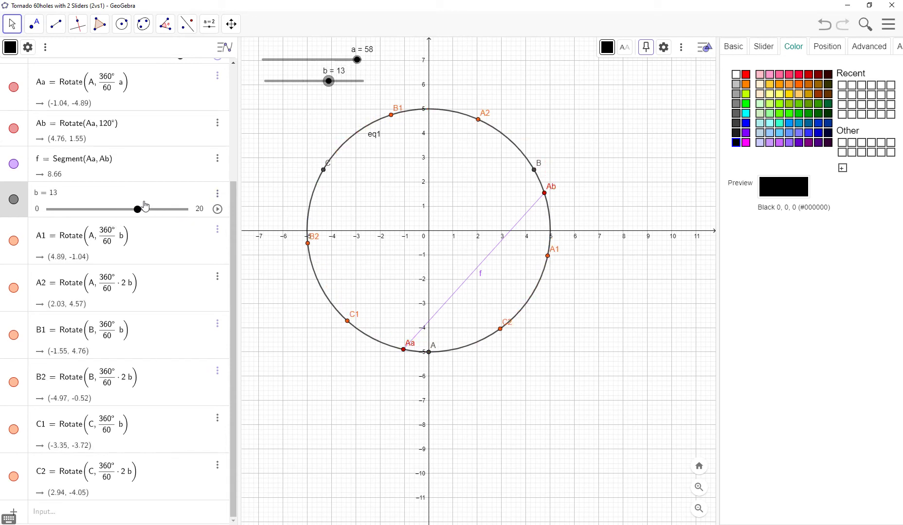
click(734, 46)
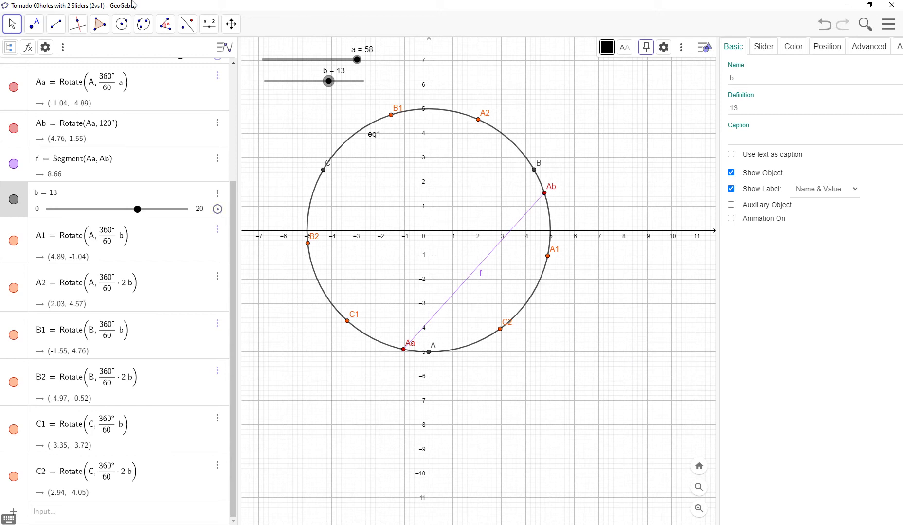
- Draw three segments joining A1 to A2, B1 to B2 and C1 to C2, and return to the Move tool
click(55, 28)
click(72, 73)
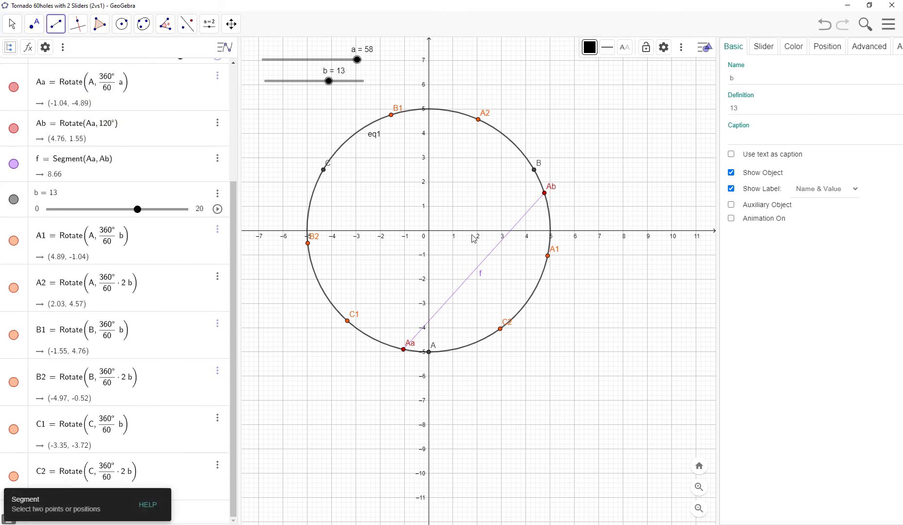
click(547, 256)
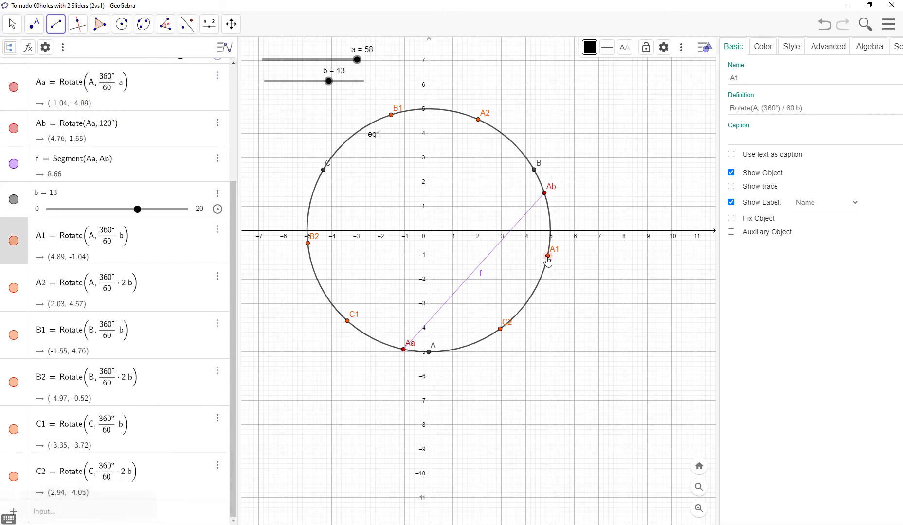
click(478, 120)
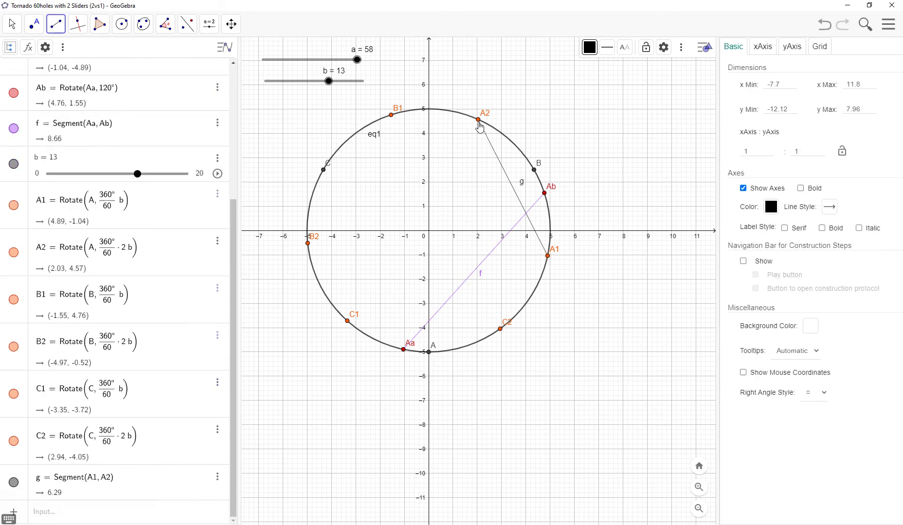
click(391, 115)
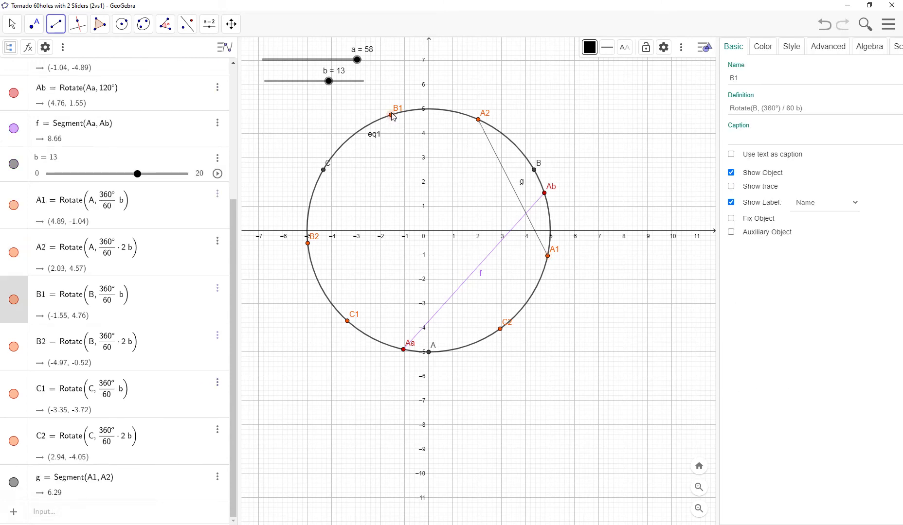
click(308, 243)
click(347, 322)
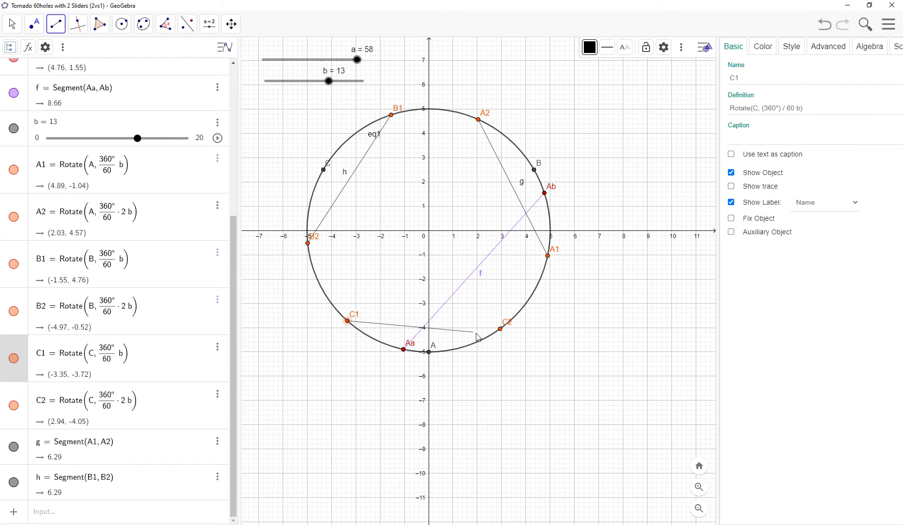
click(500, 330)
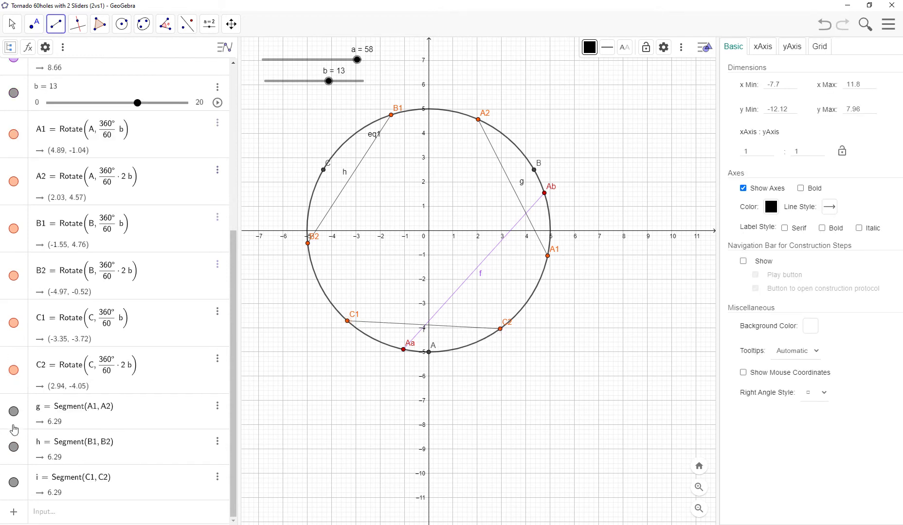
click(13, 26)
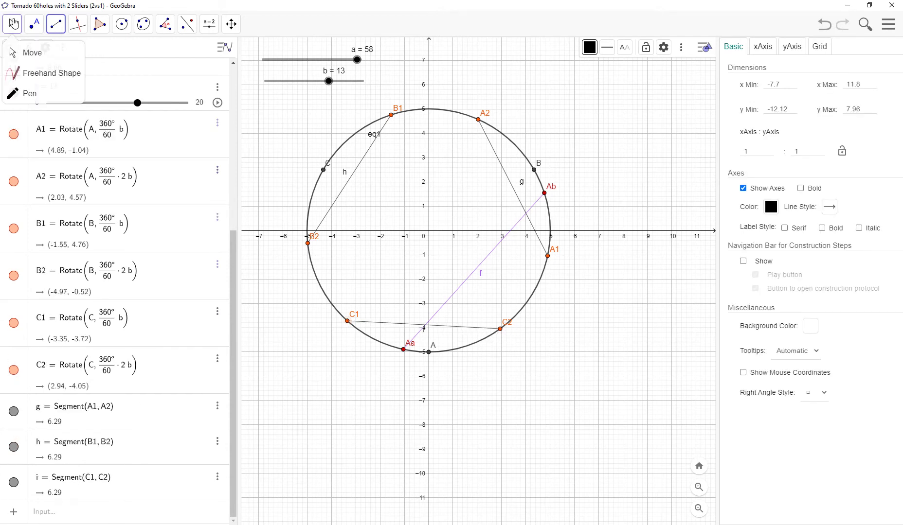
click(38, 56)
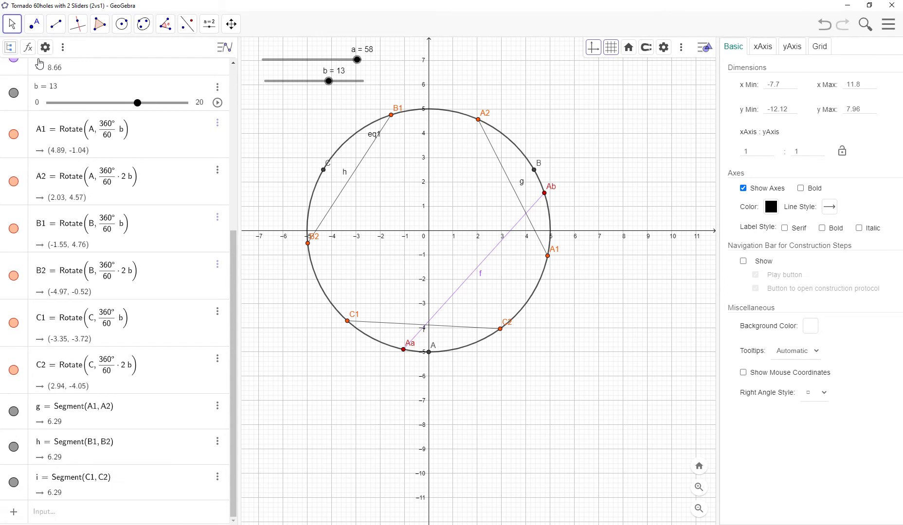
- Colour segment g between A1 and A2 pink and turn on its trace
click(99, 414)
click(591, 49)
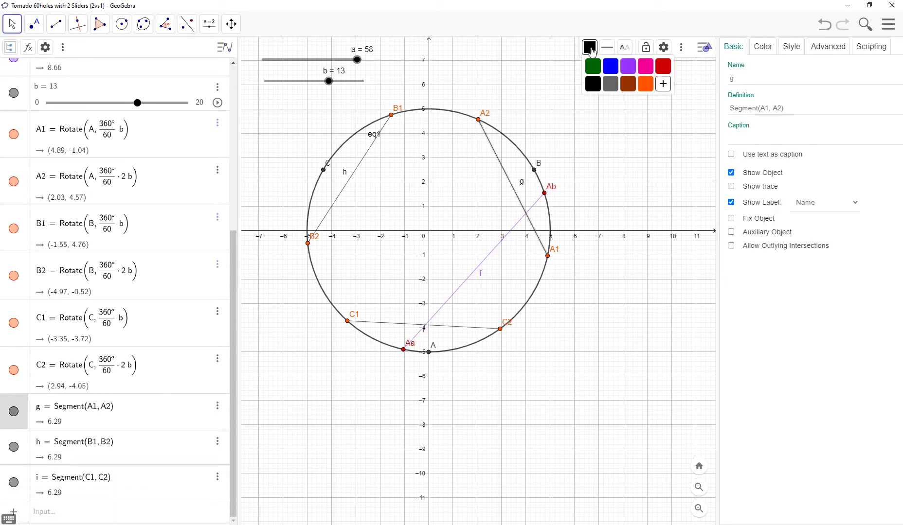
click(651, 67)
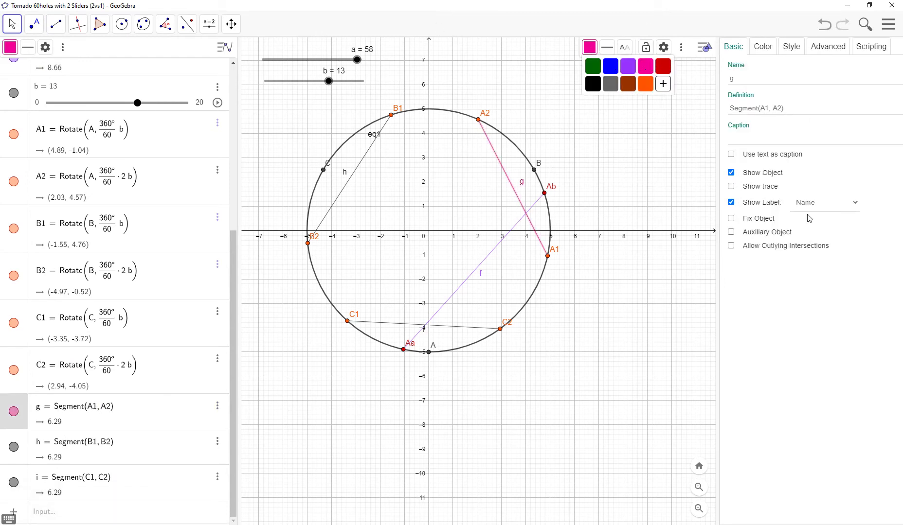
click(731, 187)
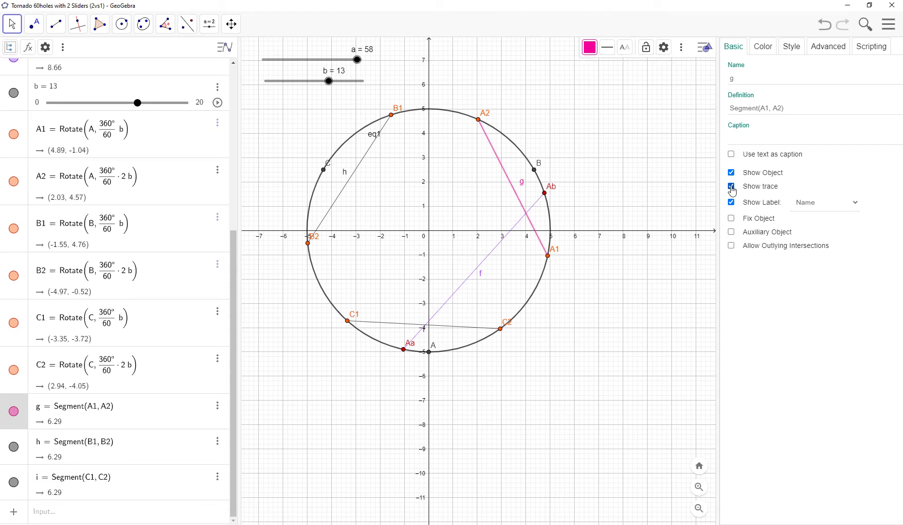
- Colour segment h between B1 and B2 pink and turn on its trace
click(141, 458)
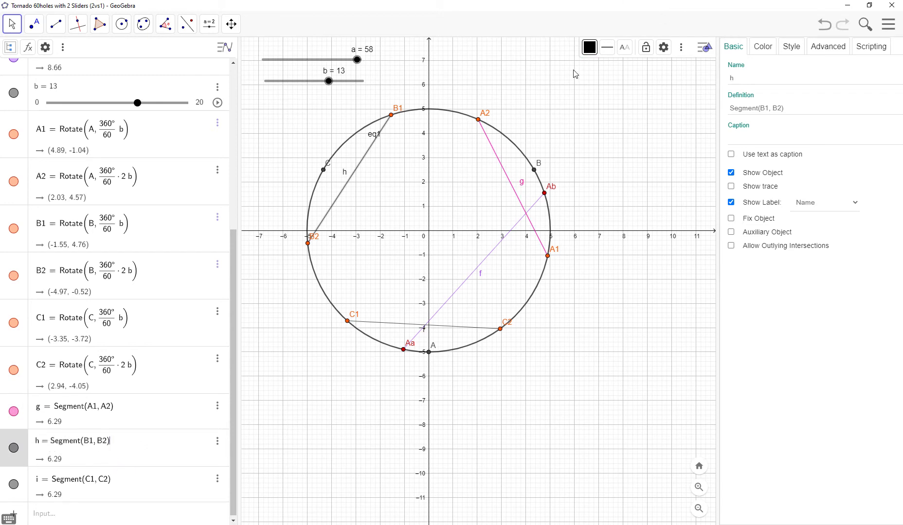
click(587, 50)
click(645, 69)
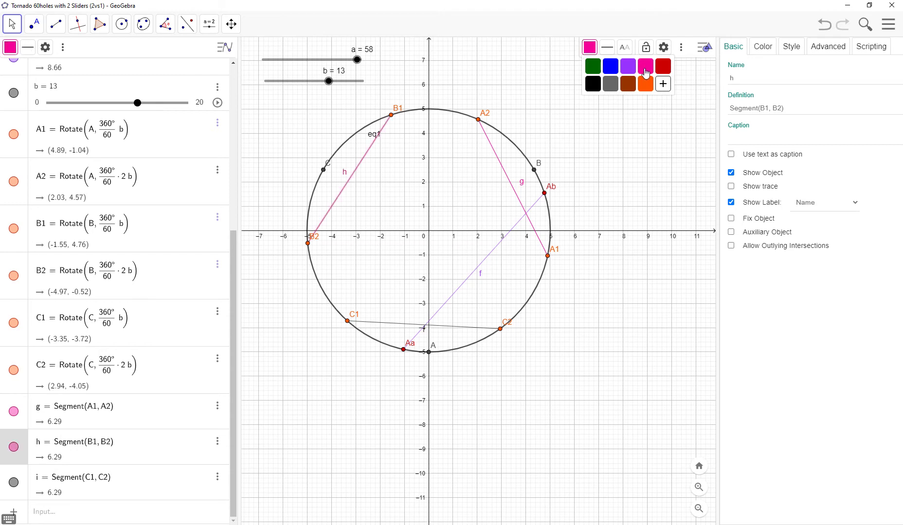
click(732, 186)
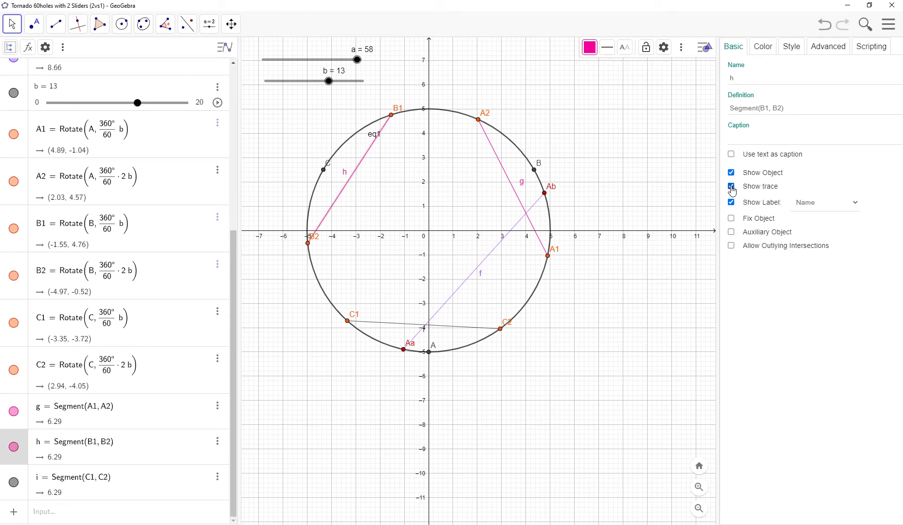
- Colour segment i between C1 and C2 pink and turn on its trace
click(99, 491)
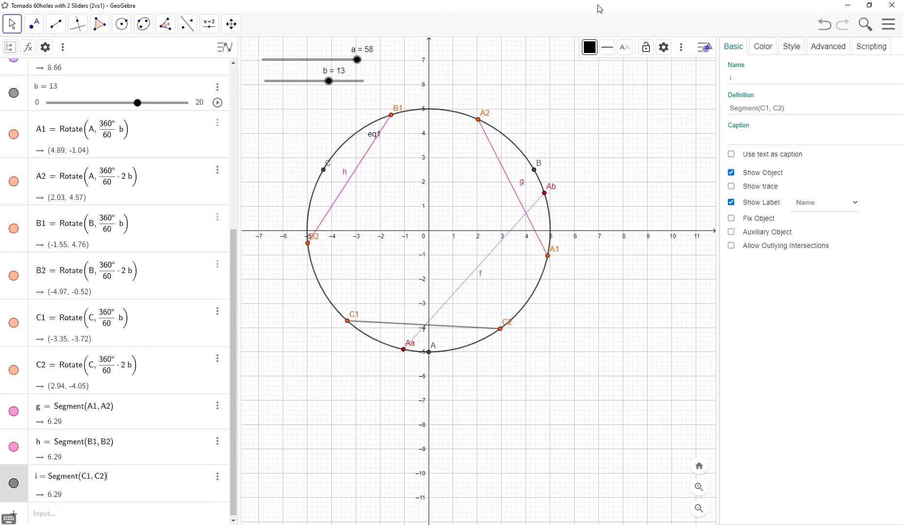
click(590, 51)
click(645, 68)
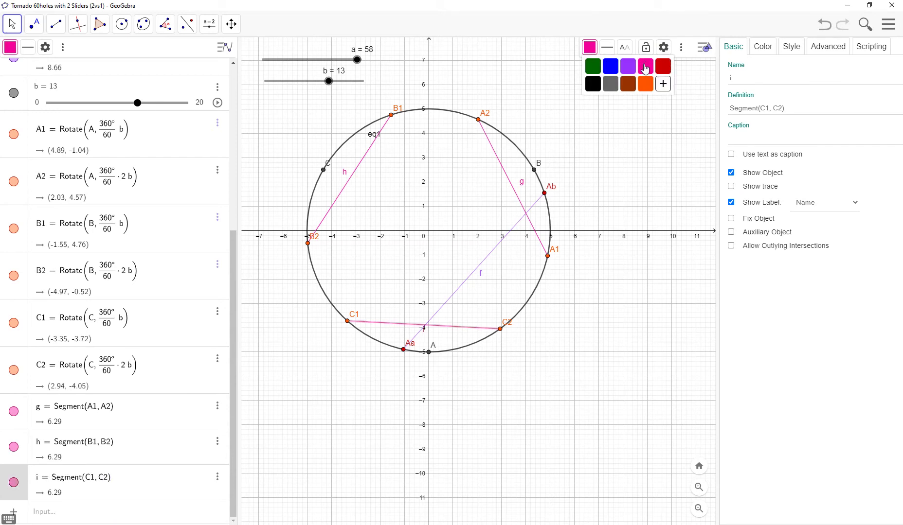
click(731, 186)
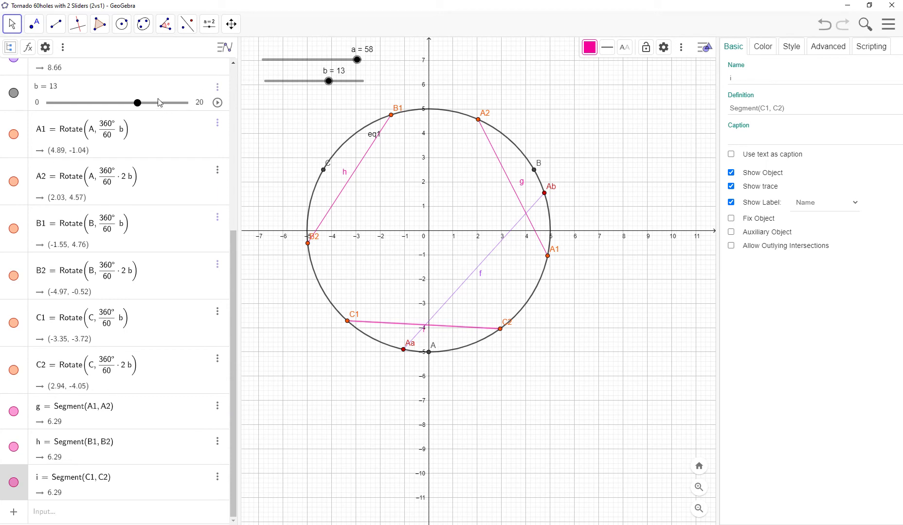
- Reset sliders a and b to 0 and clear the leftover traces by shifting the graphics view slightly
drag(235, 286, 226, 101)
drag(180, 215, 21, 242)
drag(141, 374, 36, 373)
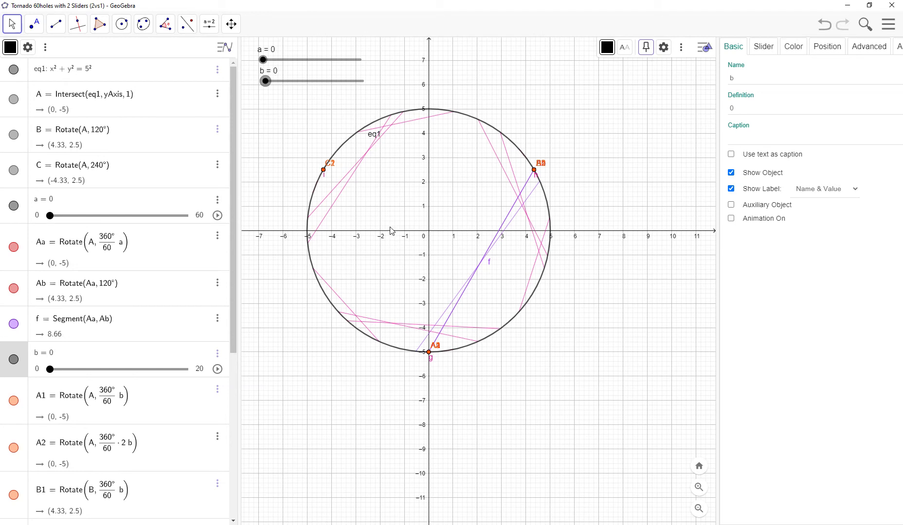
mouse_move(400, 217)
mouse_down()
mouse_move(415, 226)
mouse_move(386, 222)
mouse_up()
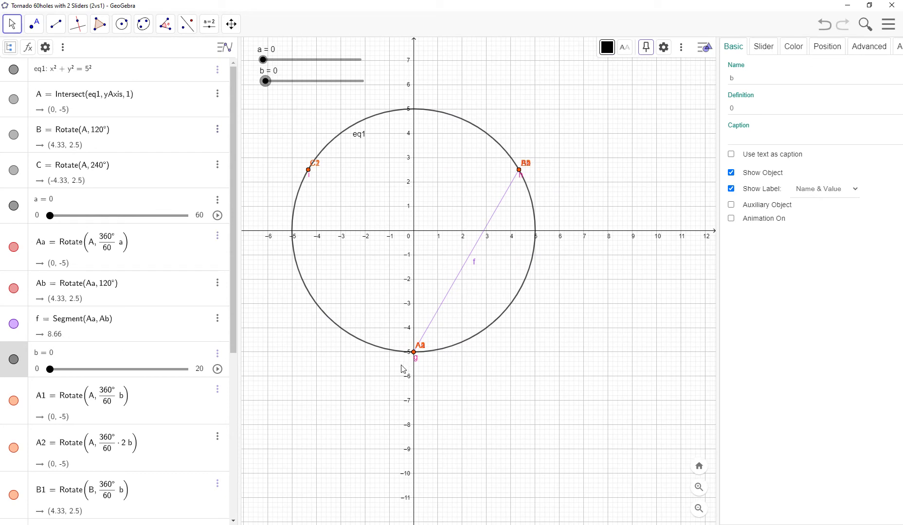
- Animate slider a to trace the purple envelope, stop it at 57, and start animating slider b to trace the pink segments
click(218, 216)
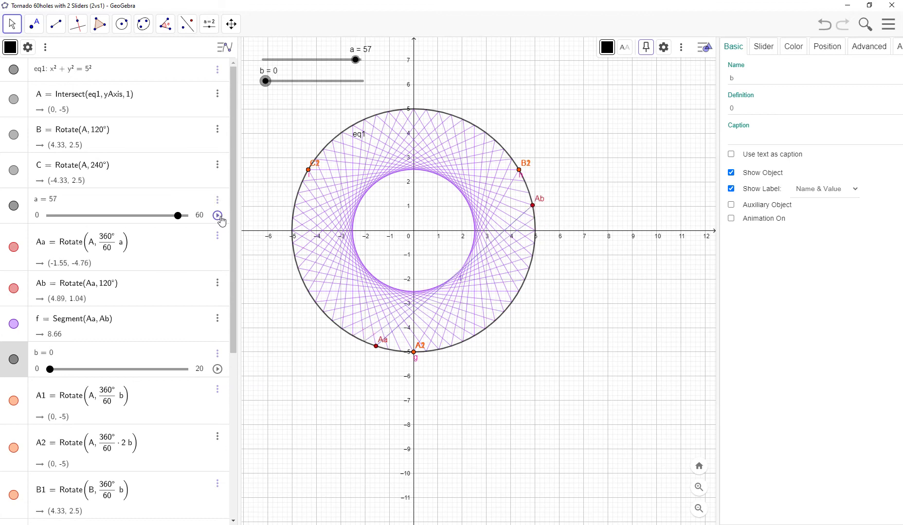
click(220, 217)
click(220, 218)
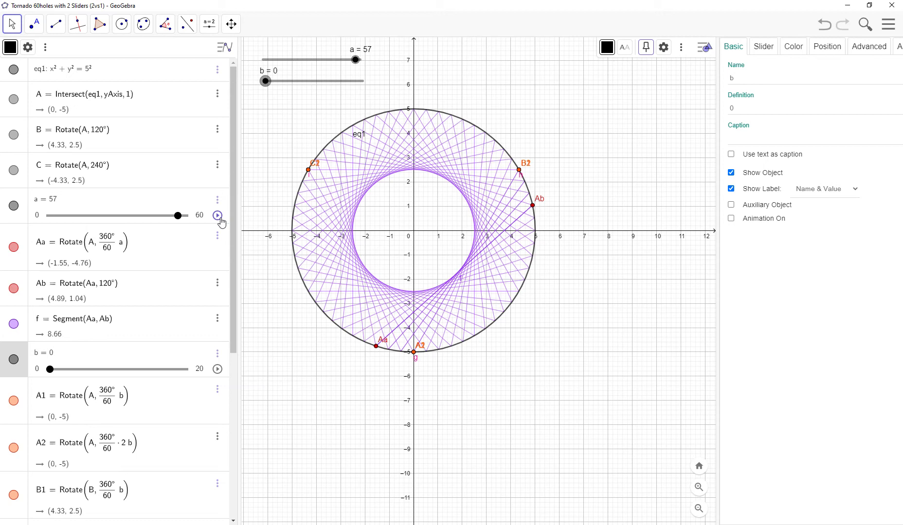
click(218, 370)
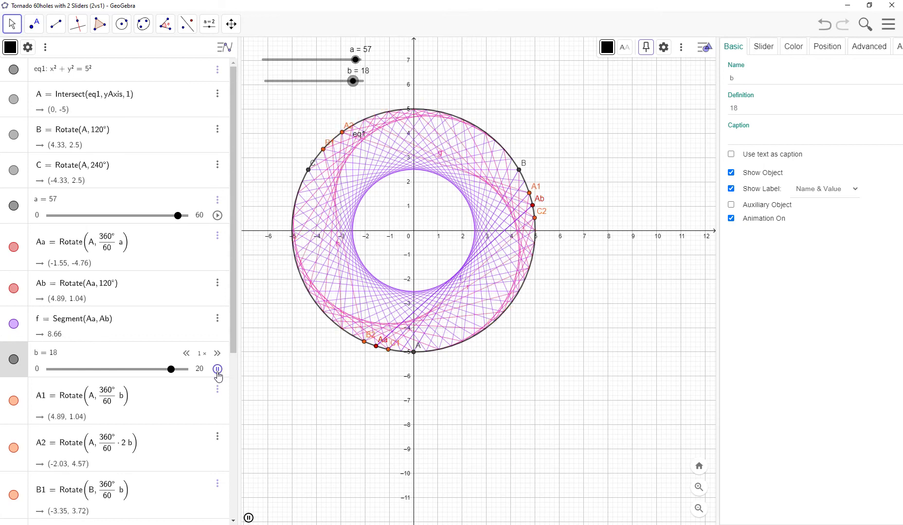
- Stop the animation of slider b at 19
click(217, 370)
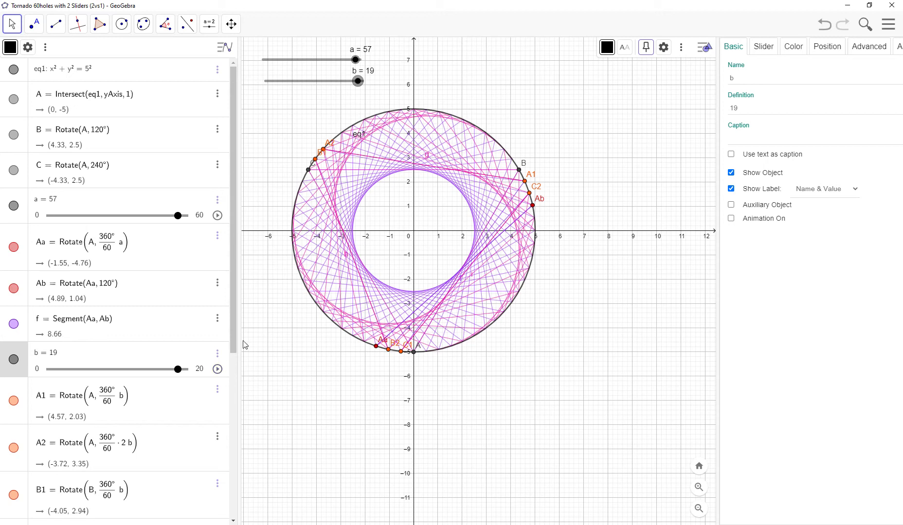
- Define a new point A3 as point A1 rotated by 36°, using Rotate(A1, 36°)
drag(233, 337, 281, 509)
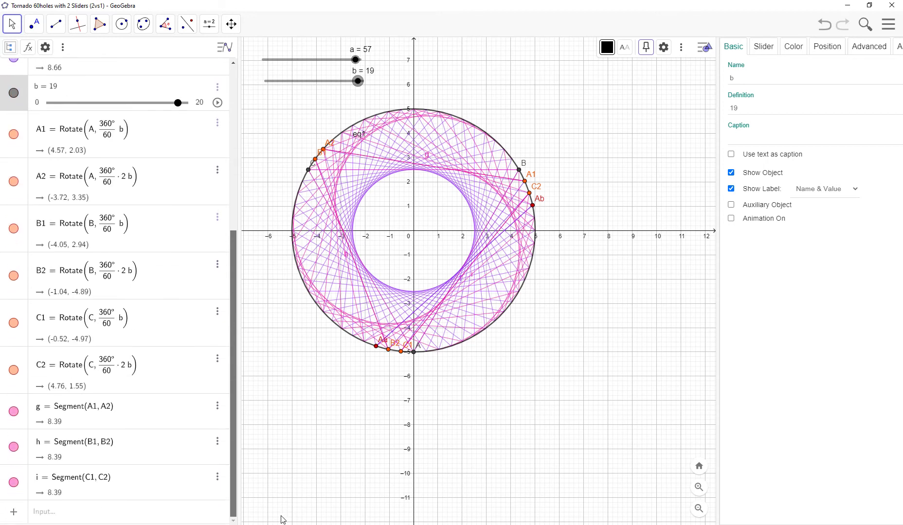
click(137, 519)
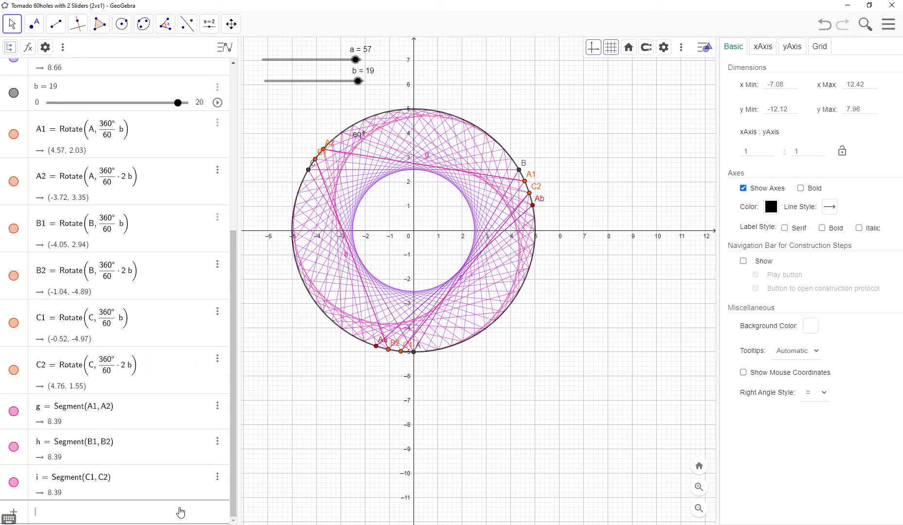
text(A)
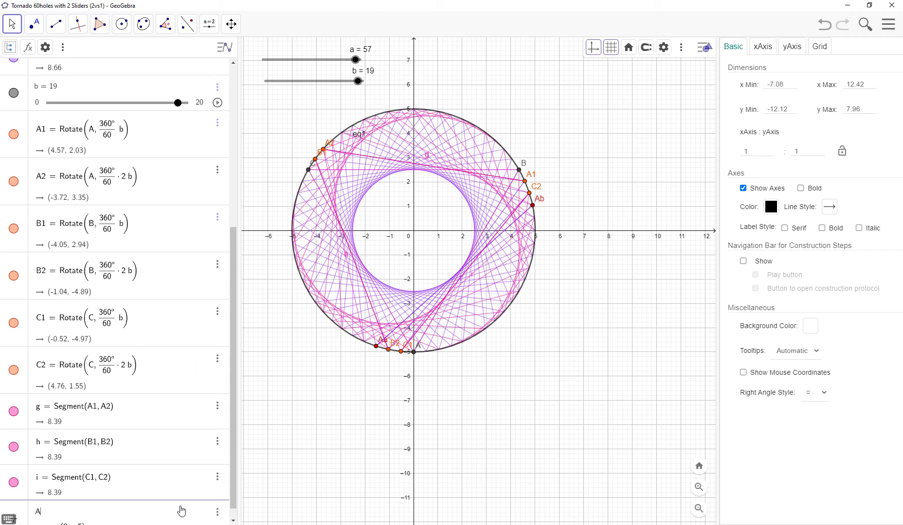
text(3 = Rota)
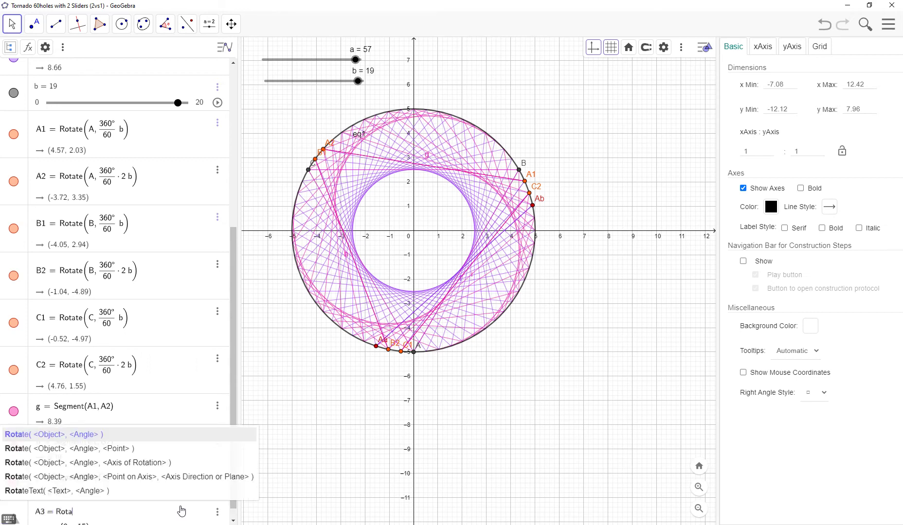
text(te(A1, 3)
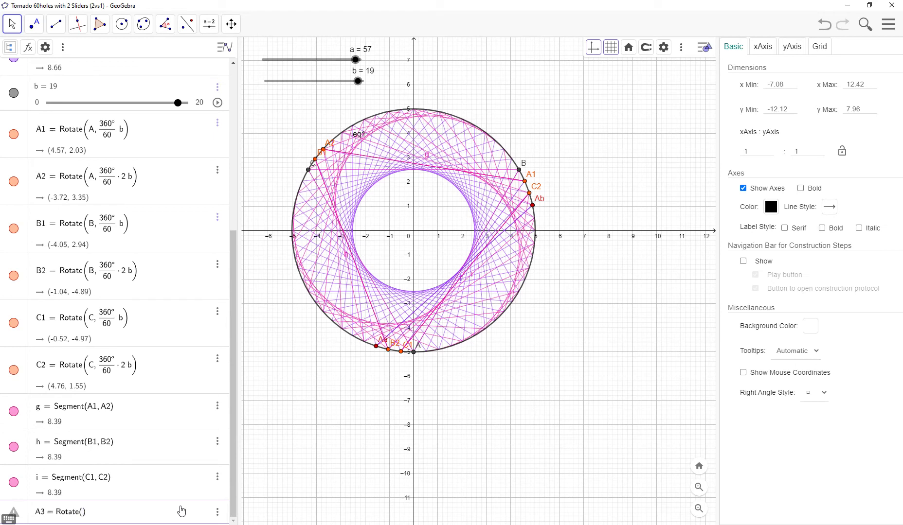
text(6)
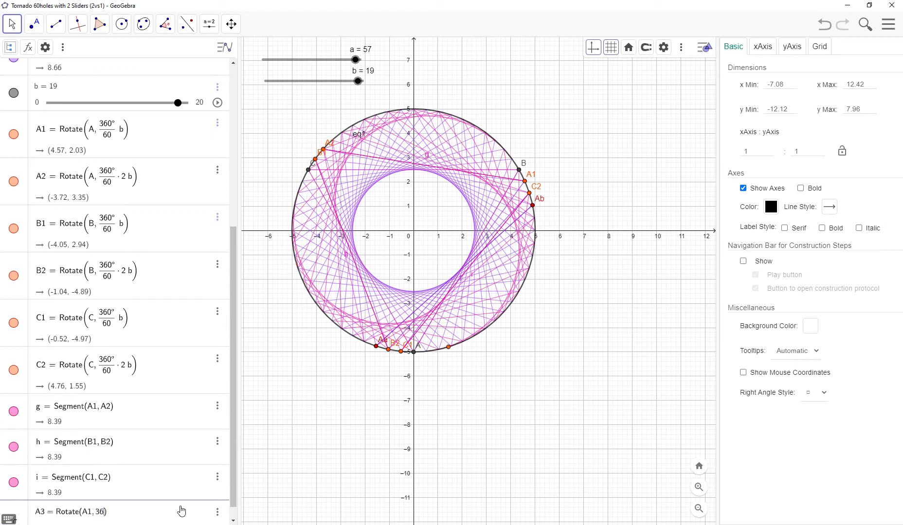
click(8, 519)
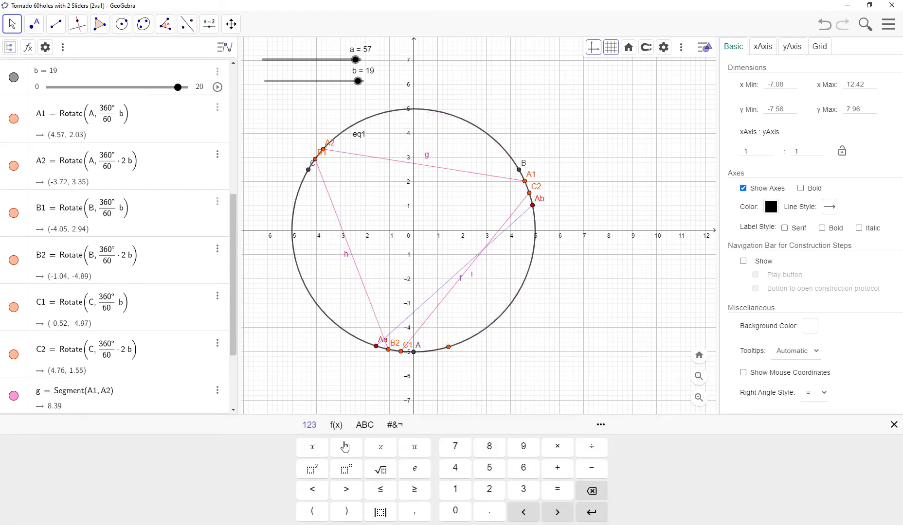
click(336, 425)
click(598, 454)
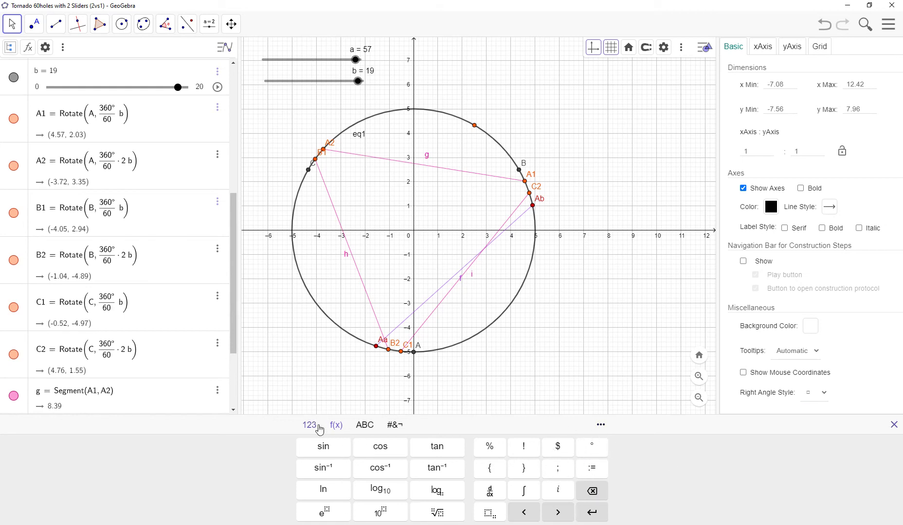
click(894, 426)
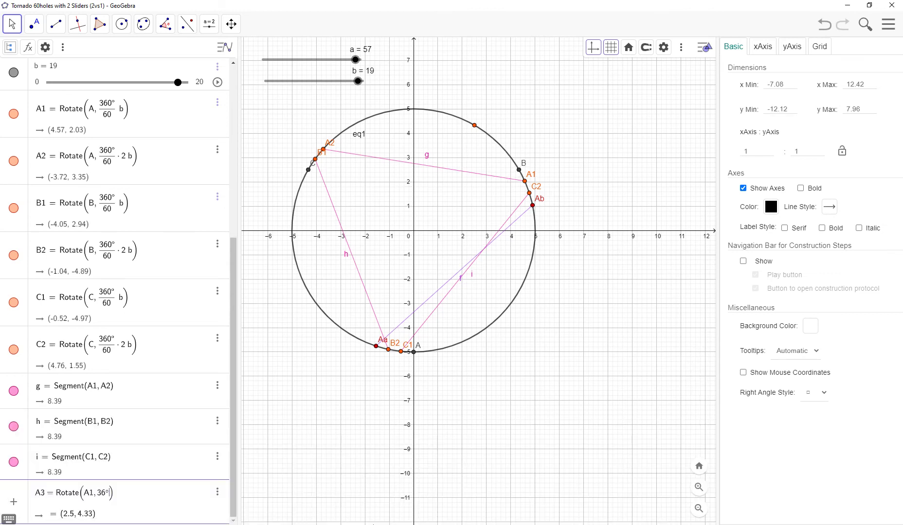
key(Return)
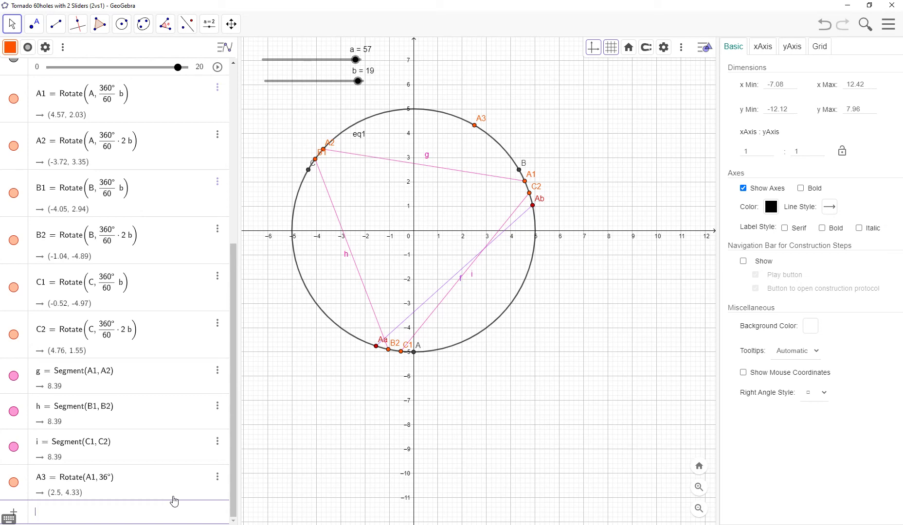
- Duplicate the definition of A3 and edit the copy into A4 = Rotate(A2, 36°)
click(218, 478)
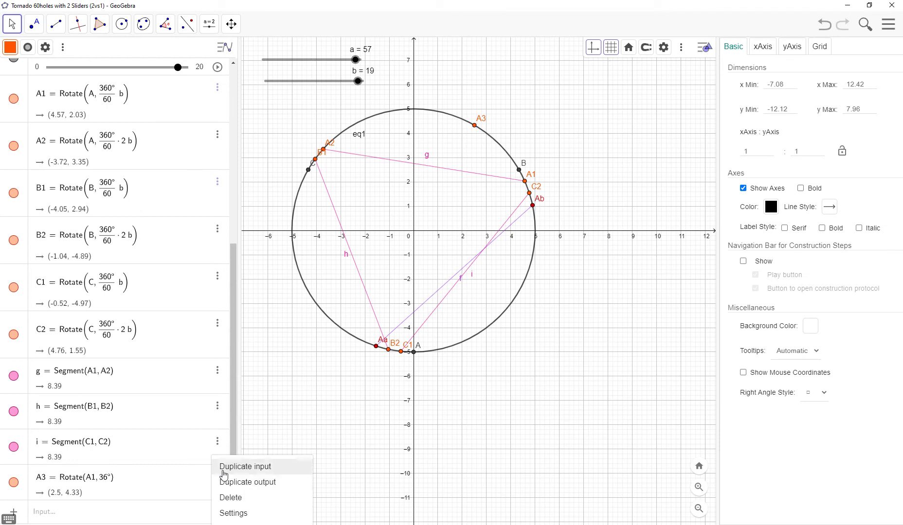
click(224, 467)
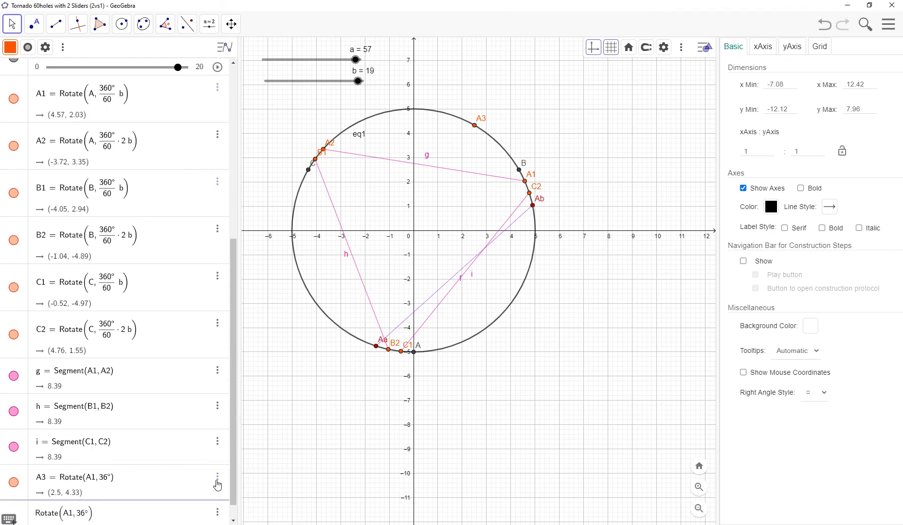
click(39, 514)
text(A4=)
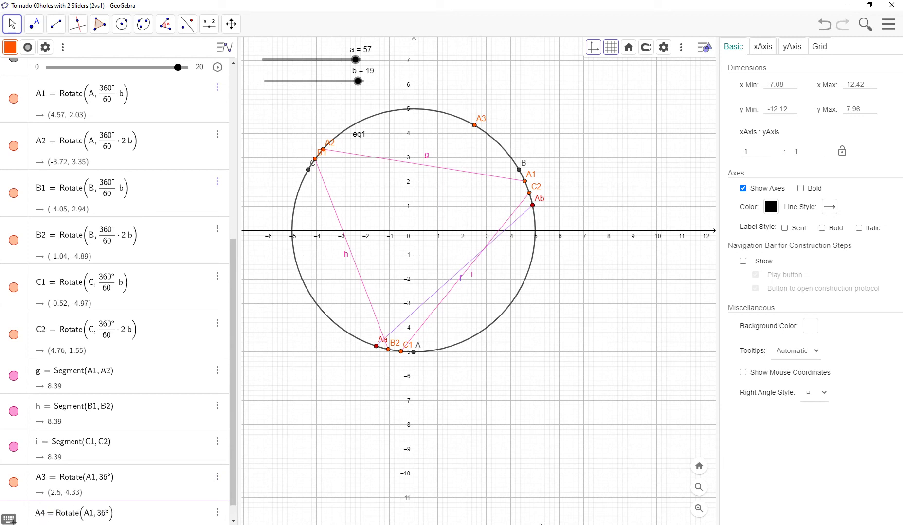
key(BackSpace)
text(2)
key(Return)
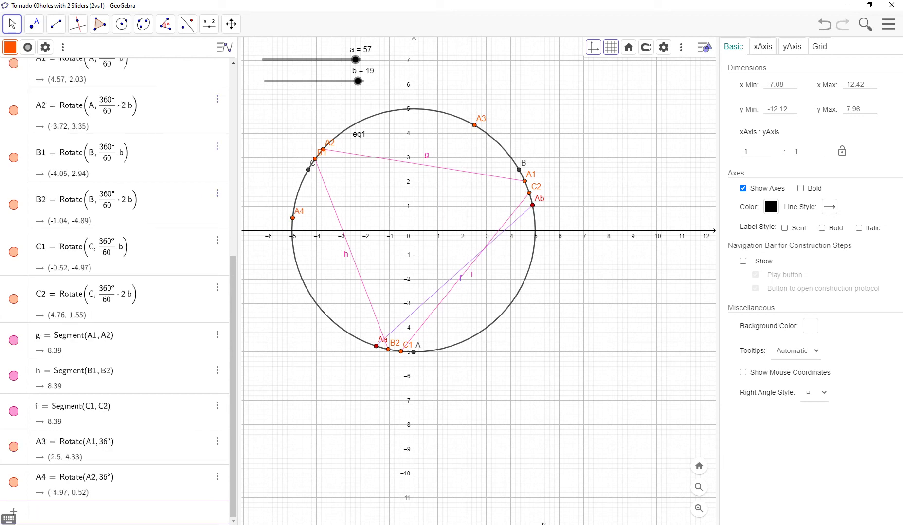
- Duplicate the definition of A3 and edit the copy into B3 = Rotate(B1, 36°)
click(218, 441)
click(232, 443)
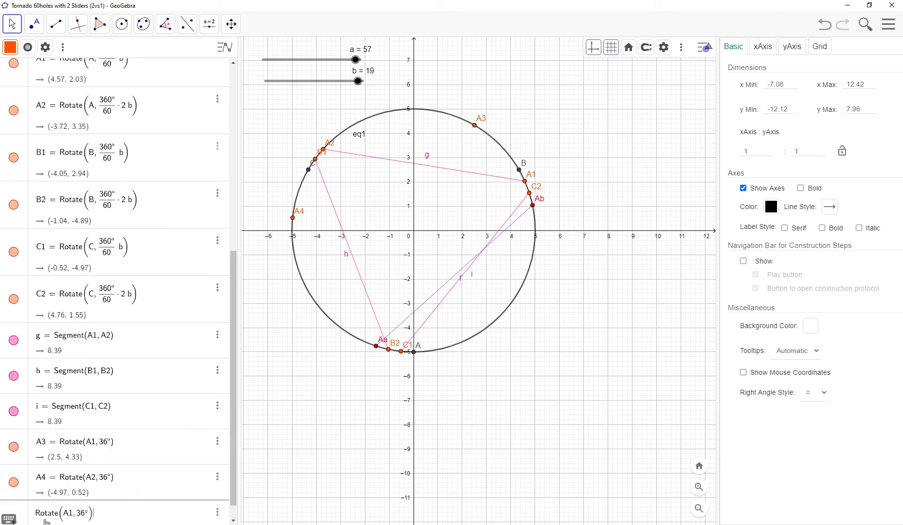
text(B3=)
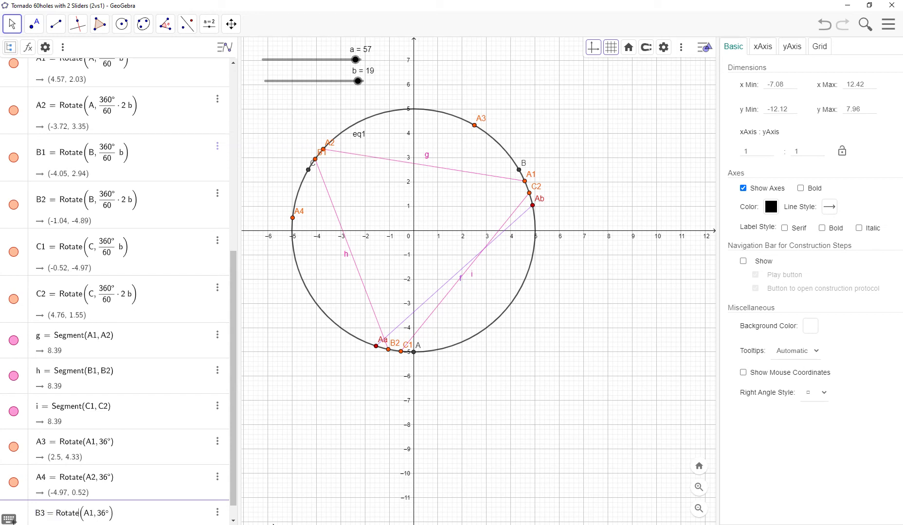
key(BackSpace)
text(B)
key(Return)
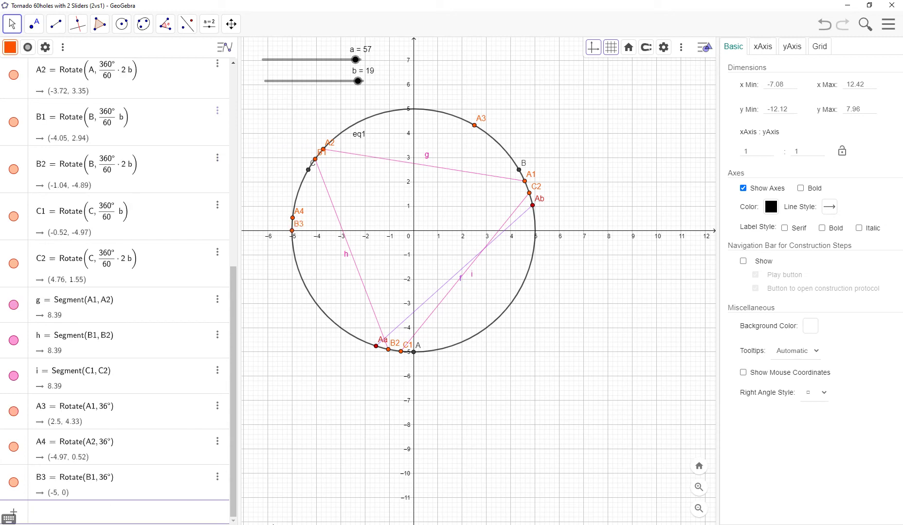
- Duplicate the definition of A4 and edit the copy into B4 = Rotate(B2, 36°)
click(217, 443)
click(231, 448)
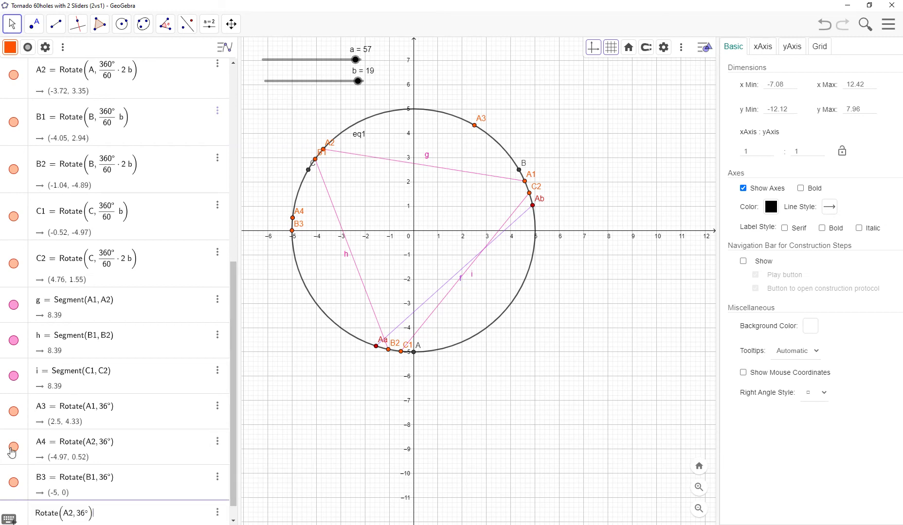
click(142, 519)
key(Home)
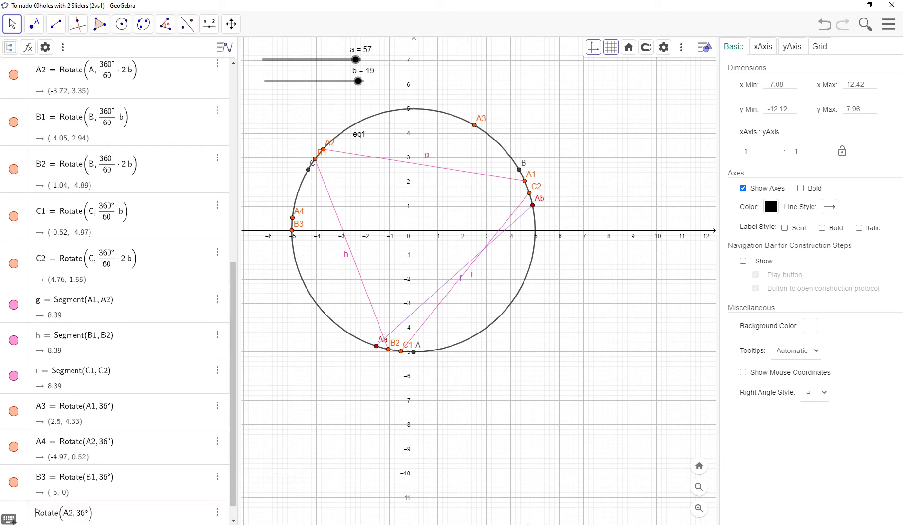
text(B4=)
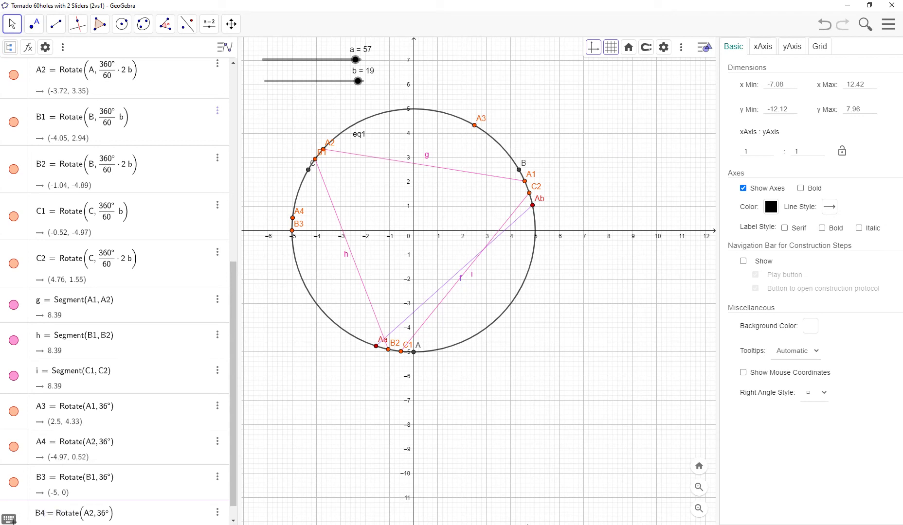
key(BackSpace)
text(B)
key(Return)
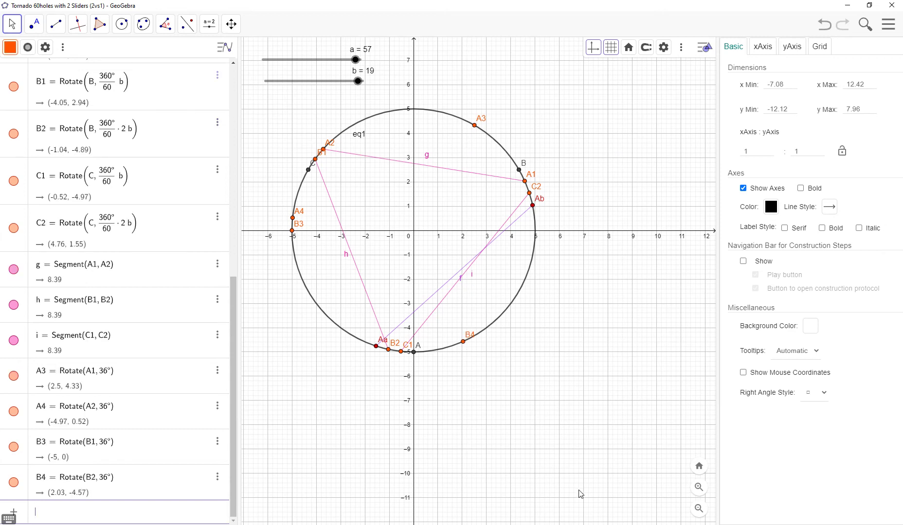
- Duplicate the definition of A3 and edit the copy into C3 = Rotate(C1, 36°)
click(217, 371)
click(224, 376)
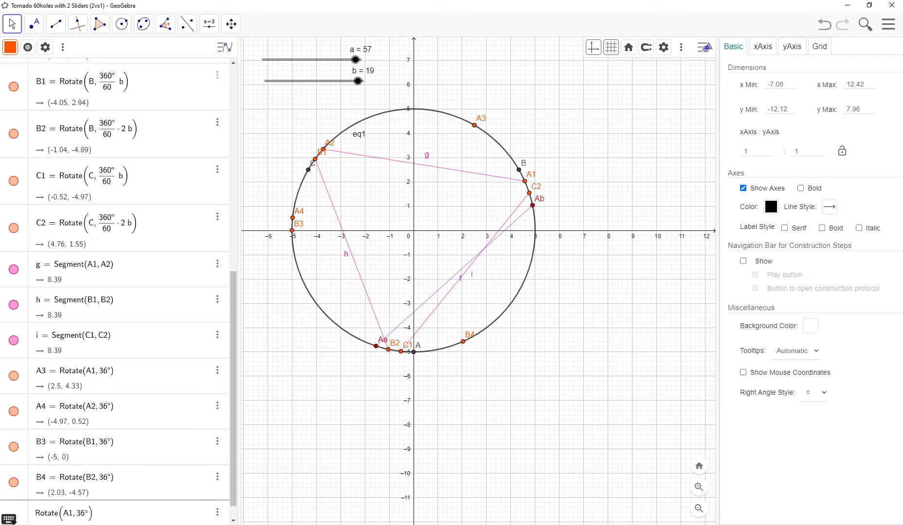
click(43, 518)
key(Home)
text(C3=)
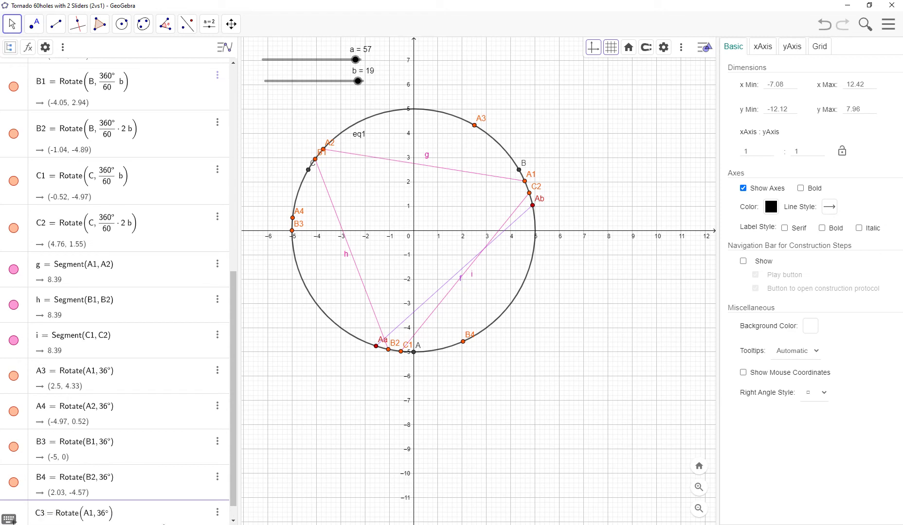
key(BackSpace)
text(C)
key(Return)
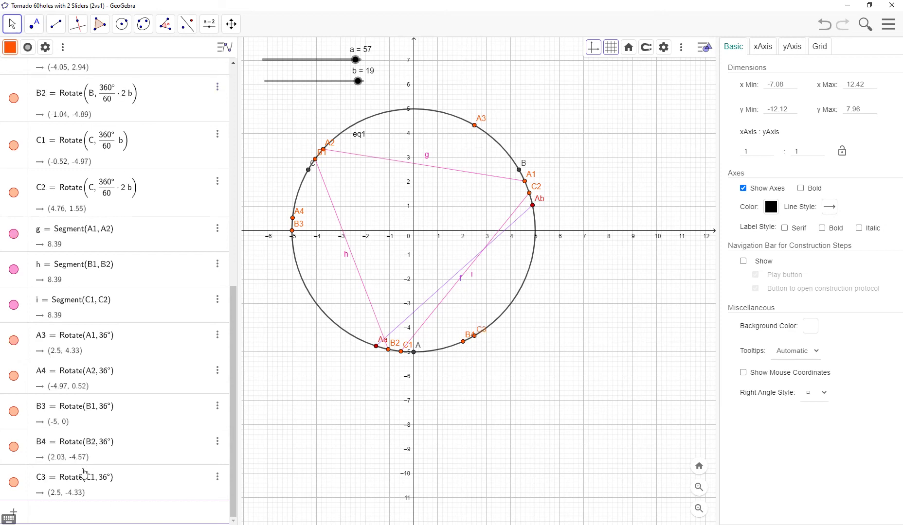
- Duplicate the definition of B4 and edit the copy into C4 = Rotate(C2, 36°)
click(218, 441)
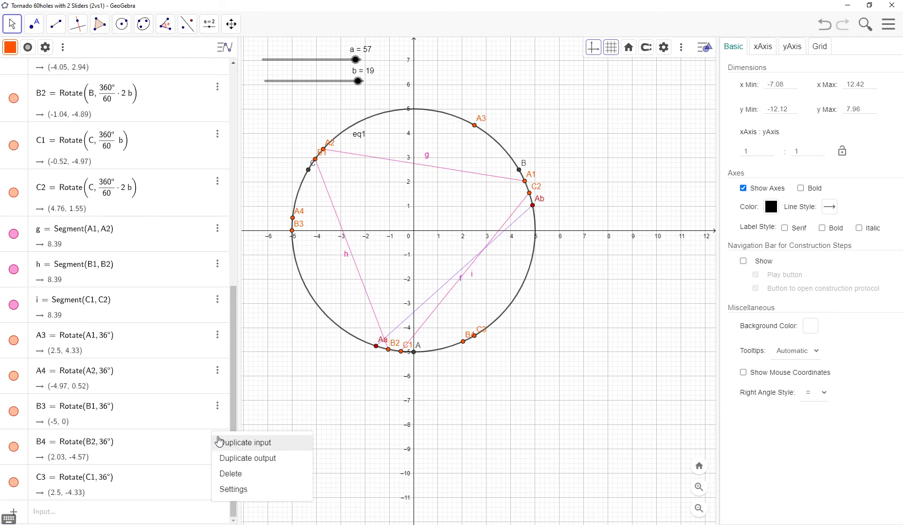
click(246, 445)
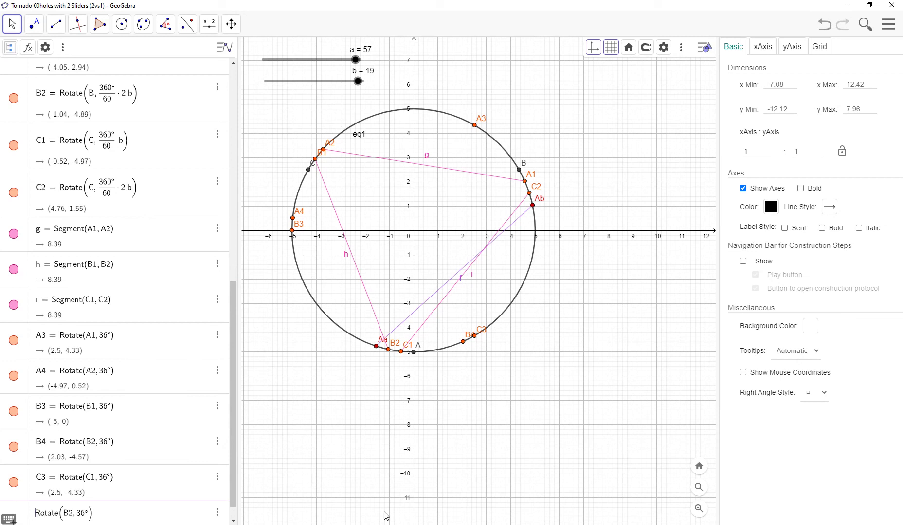
text(C4=)
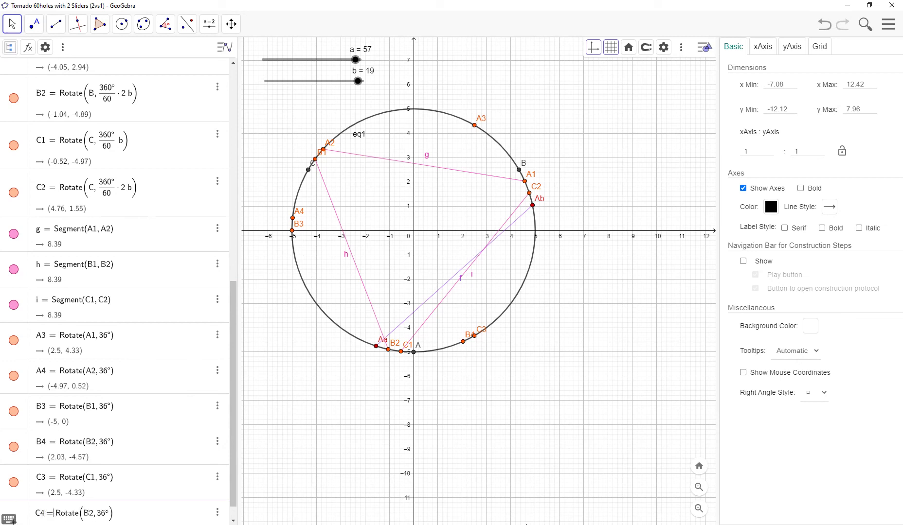
key(Right)
key(Right)
key(Right)
key(Right)
key(BackSpace)
text(C)
key(Return)
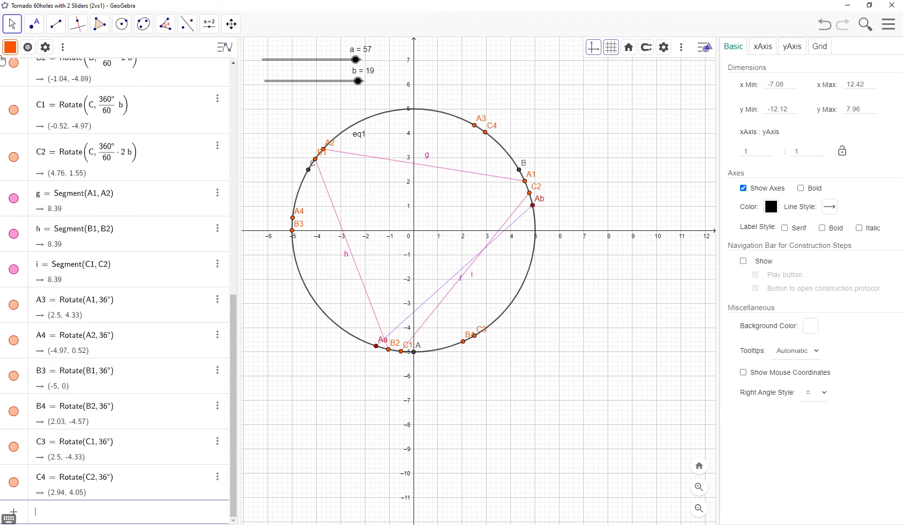
- Draw three segments with the Segment tool, joining A3 to A4, B3 to B4, and C3 to C4
click(58, 24)
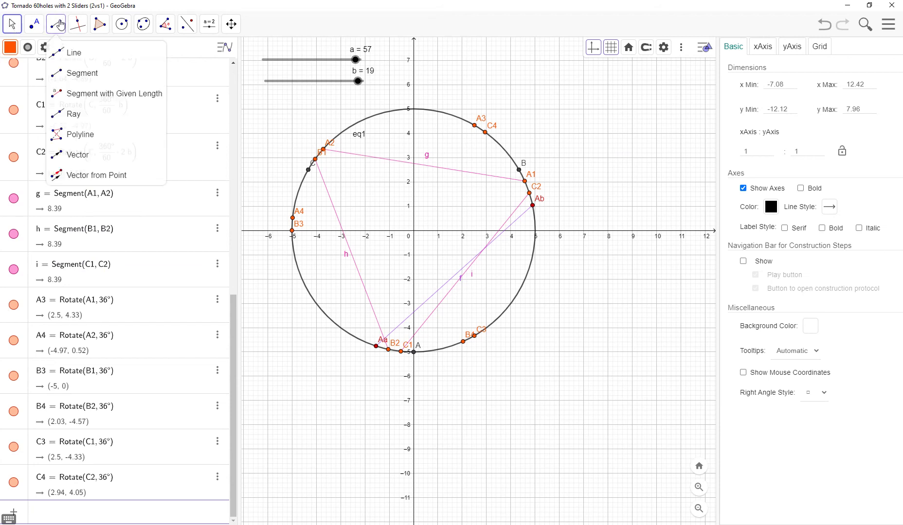
click(70, 74)
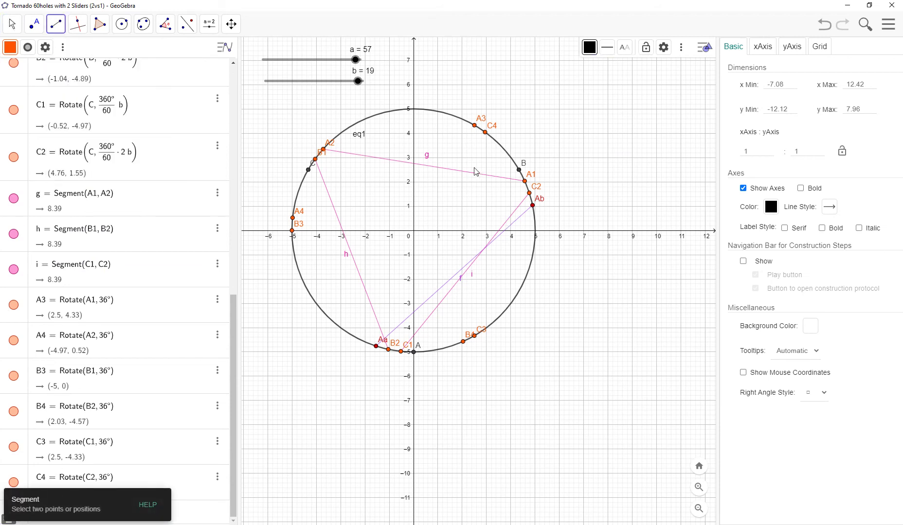
click(474, 125)
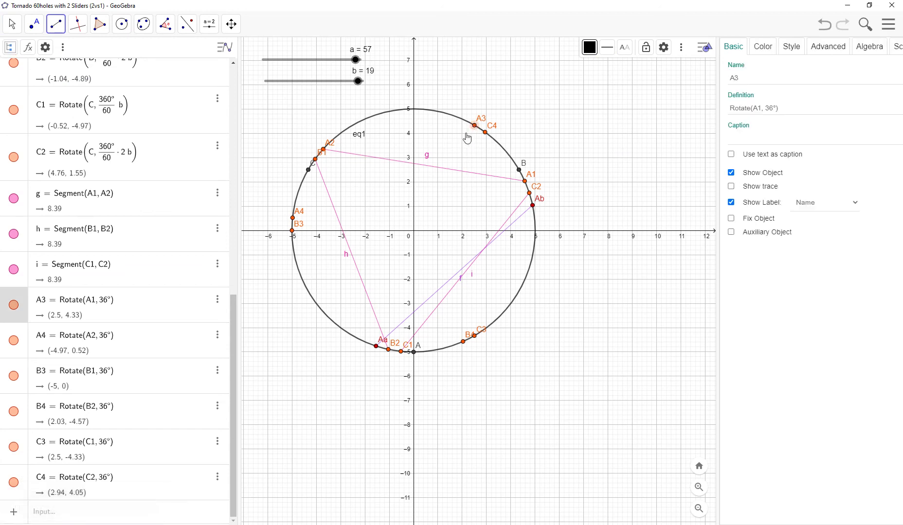
click(293, 219)
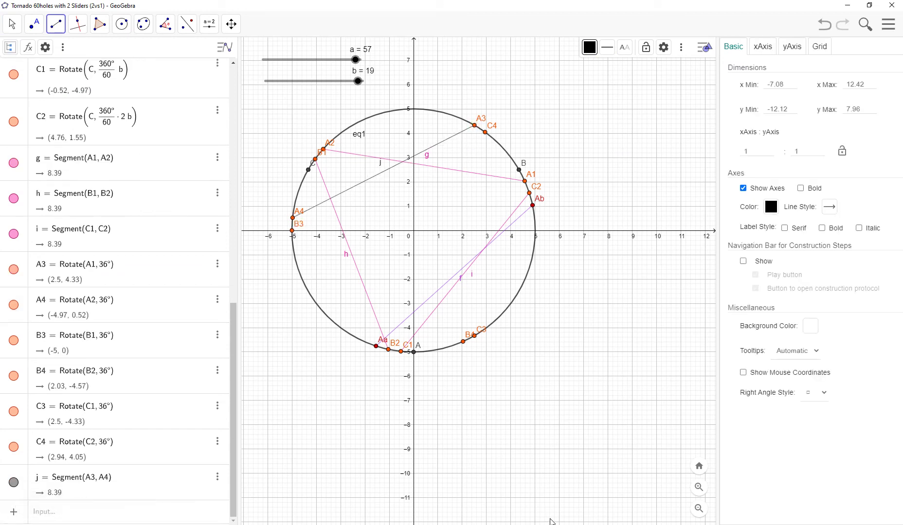
click(293, 232)
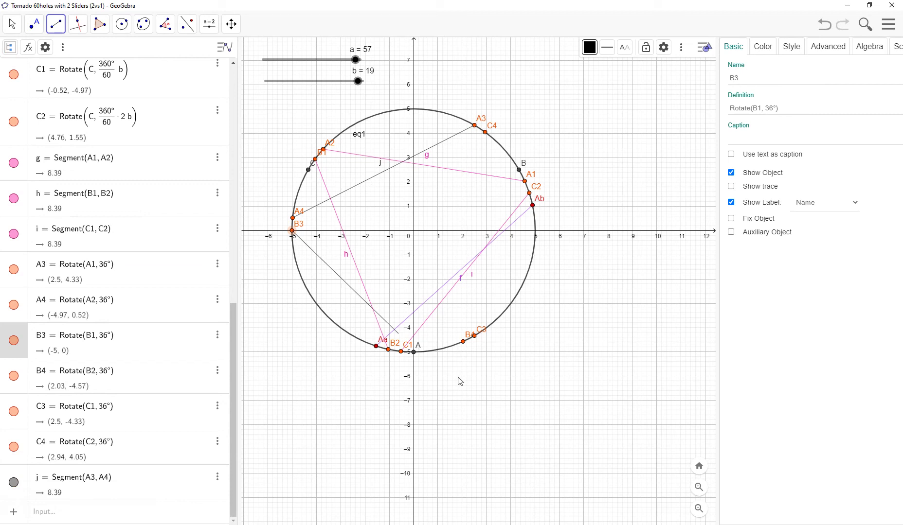
click(462, 342)
click(475, 336)
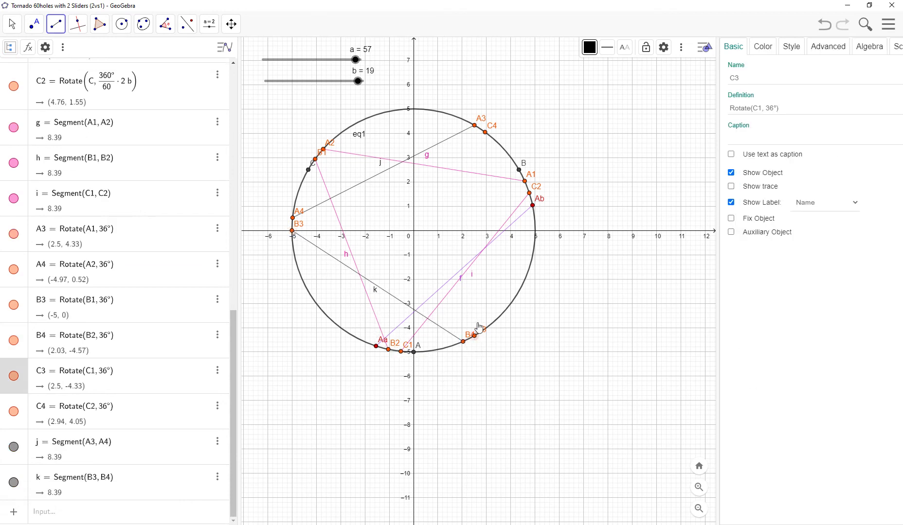
click(486, 133)
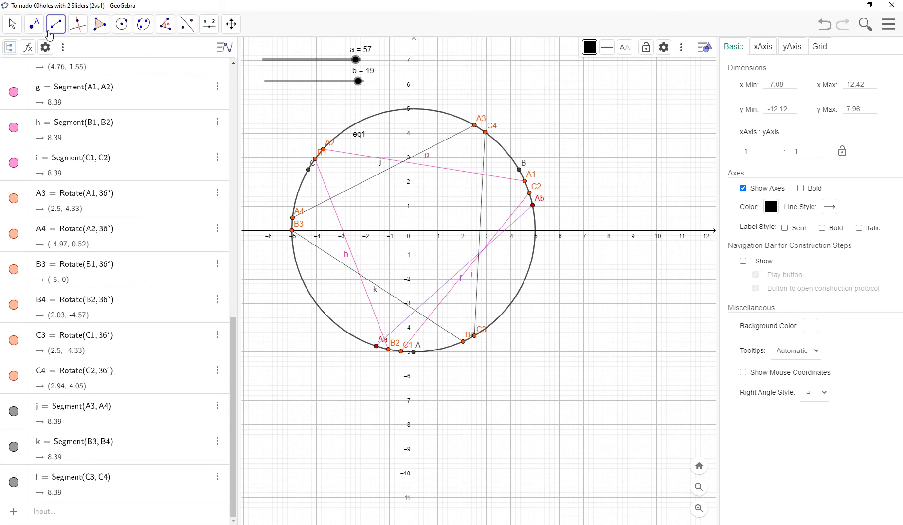
- Turn on the trace for the three new segments j, k and l
click(12, 24)
click(28, 55)
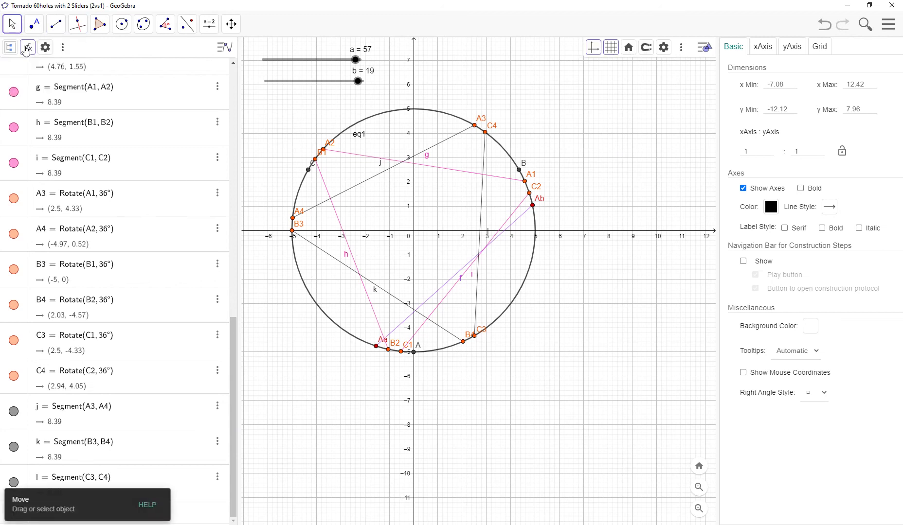
click(94, 408)
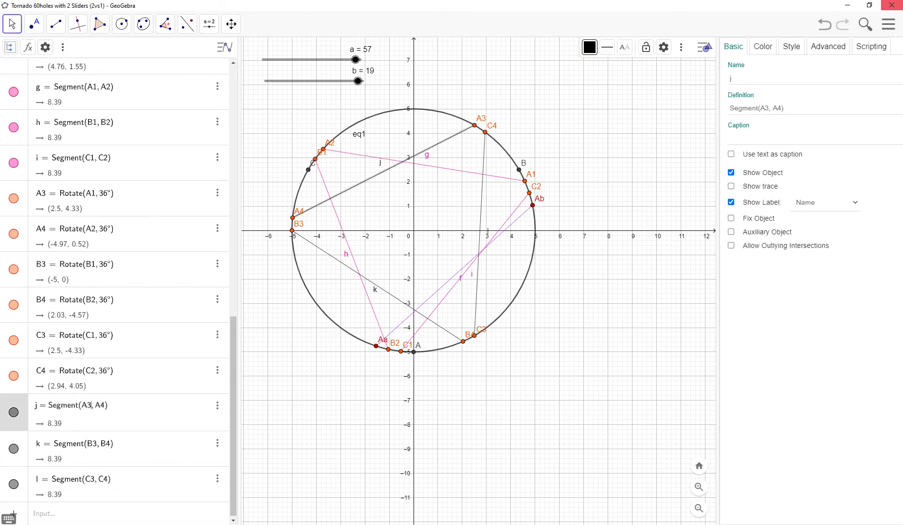
click(730, 187)
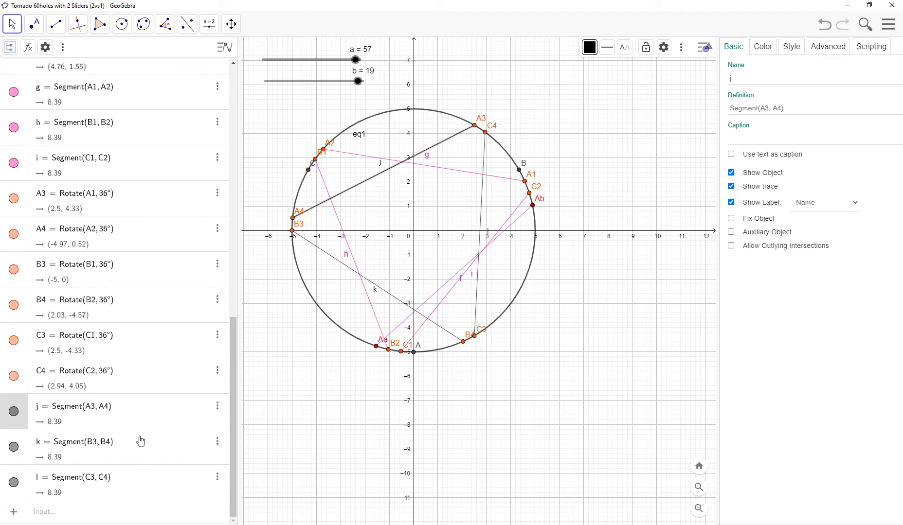
click(141, 453)
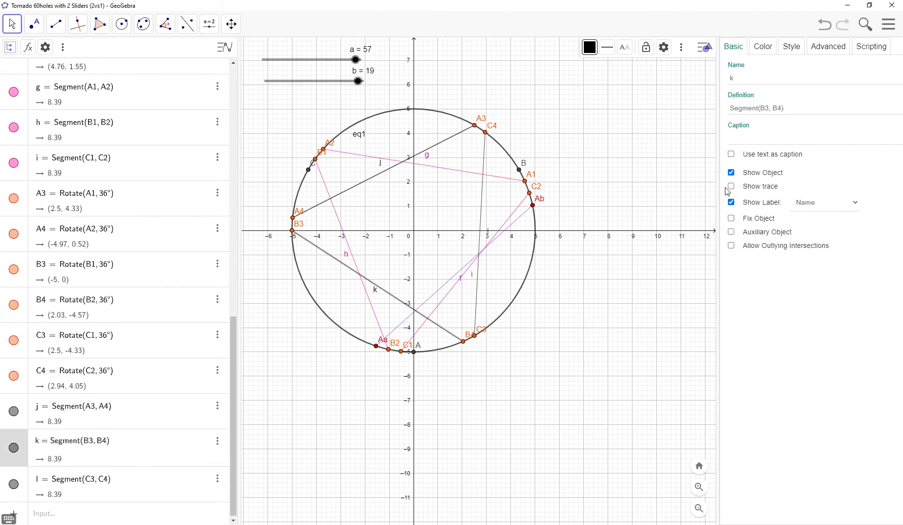
click(104, 493)
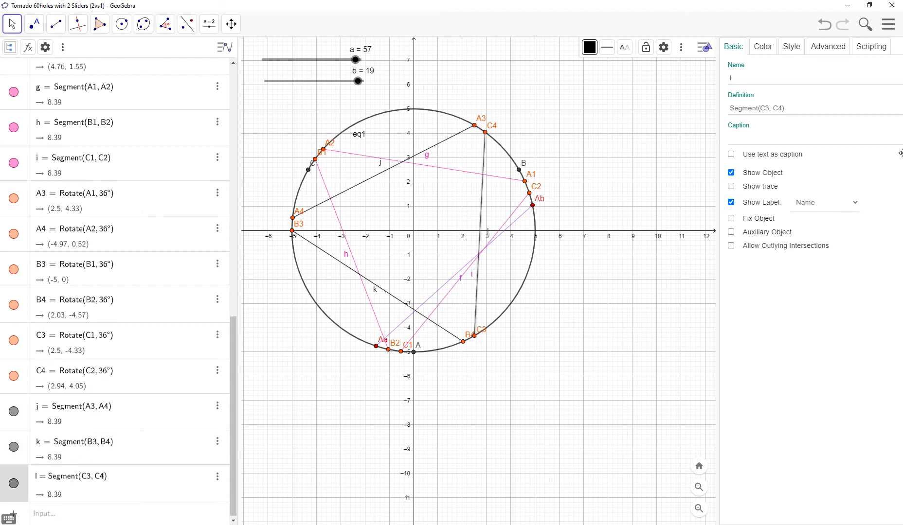
click(731, 186)
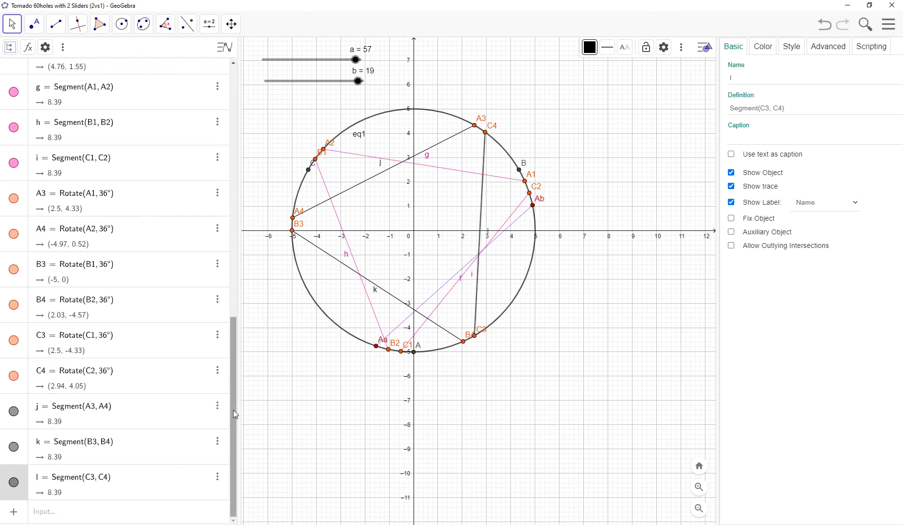
- Set sliders b and a to 0 and clear the old traces from the drawing
drag(233, 409, 238, 86)
drag(178, 369, 49, 369)
drag(177, 216, 50, 216)
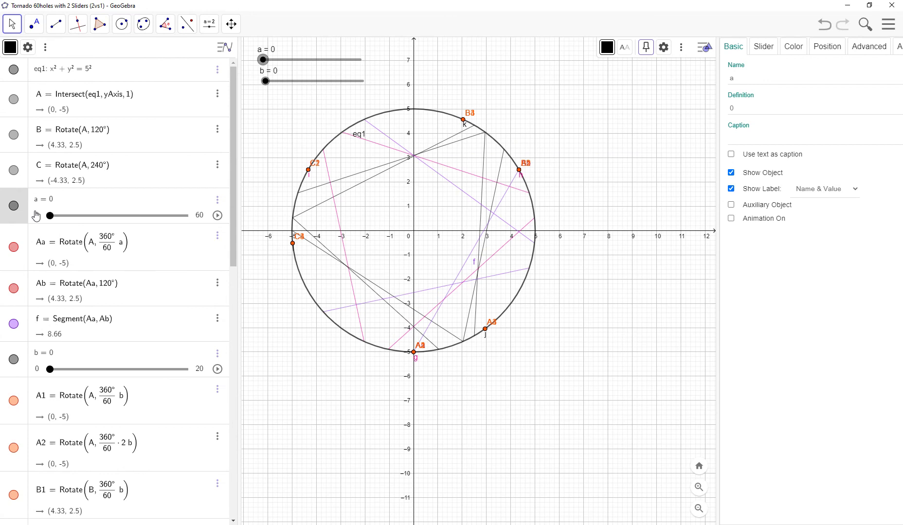
drag(424, 216, 425, 256)
drag(416, 202, 415, 210)
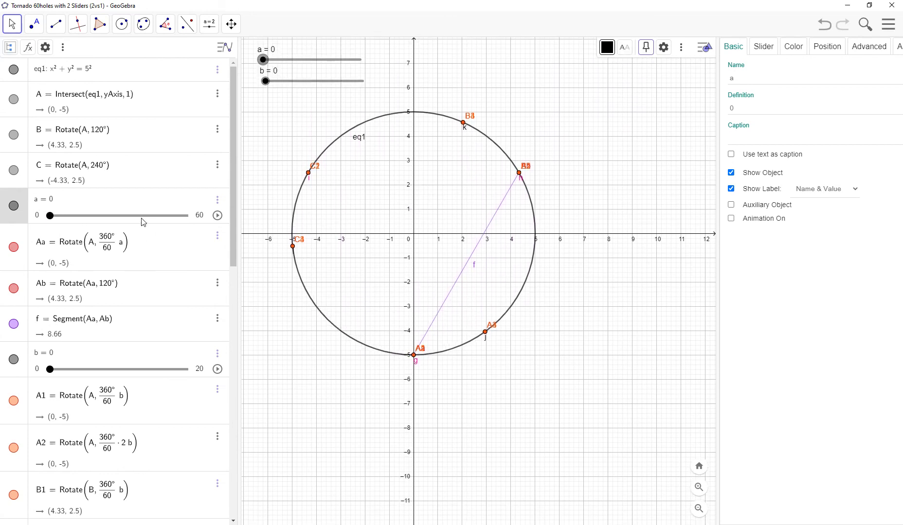
- Animate slider a through its full range and stop it, and start animating slider b to trace the rotated segments
click(217, 216)
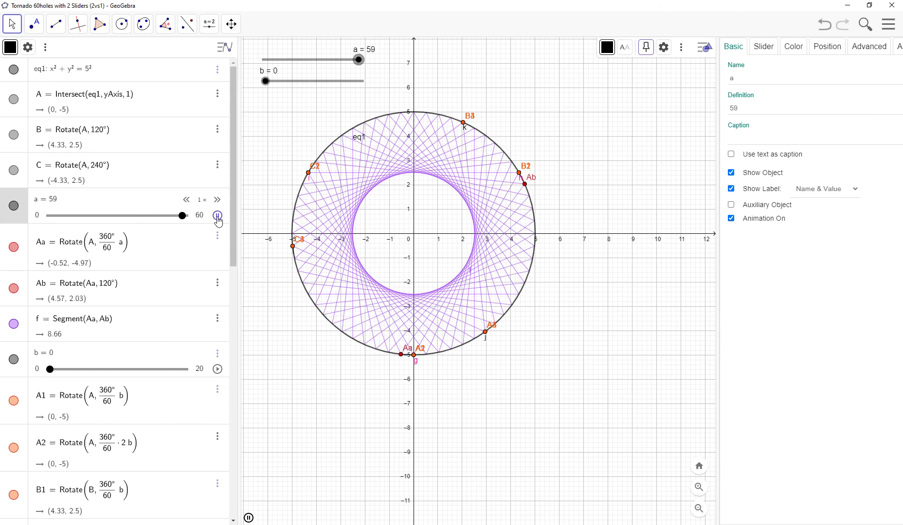
click(217, 218)
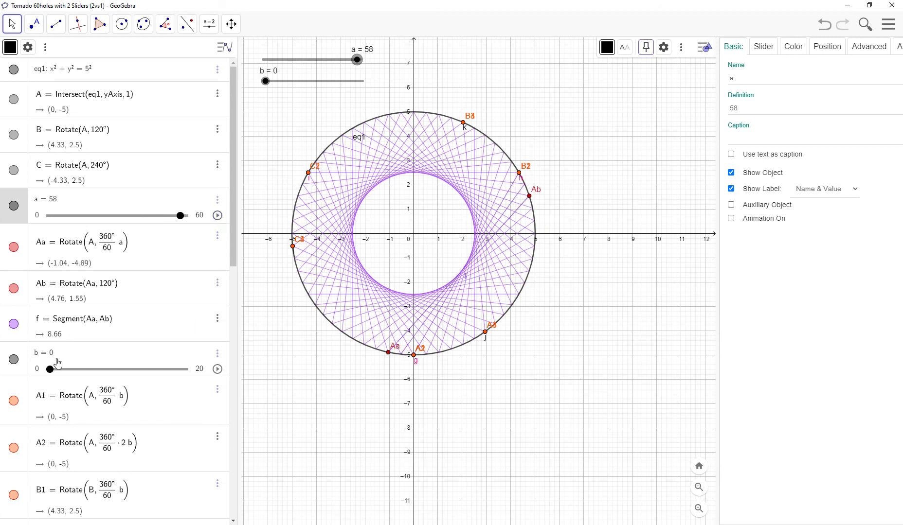
click(217, 369)
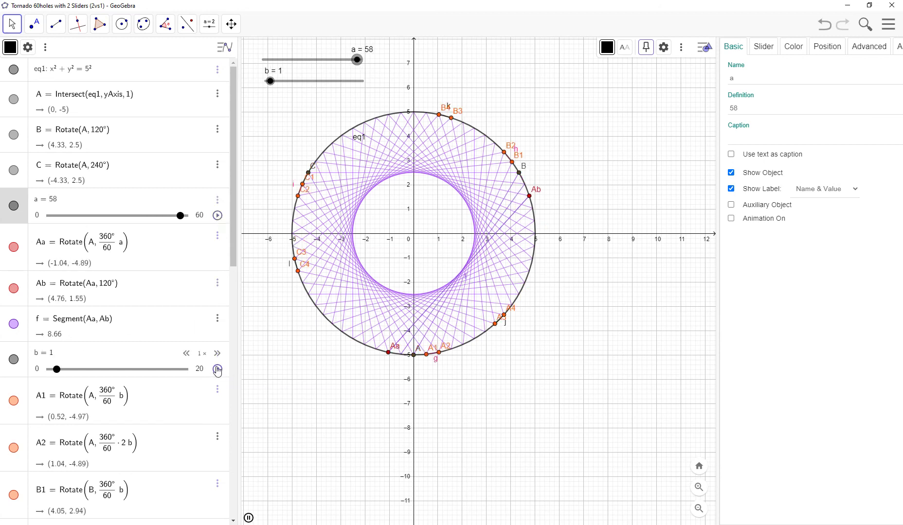